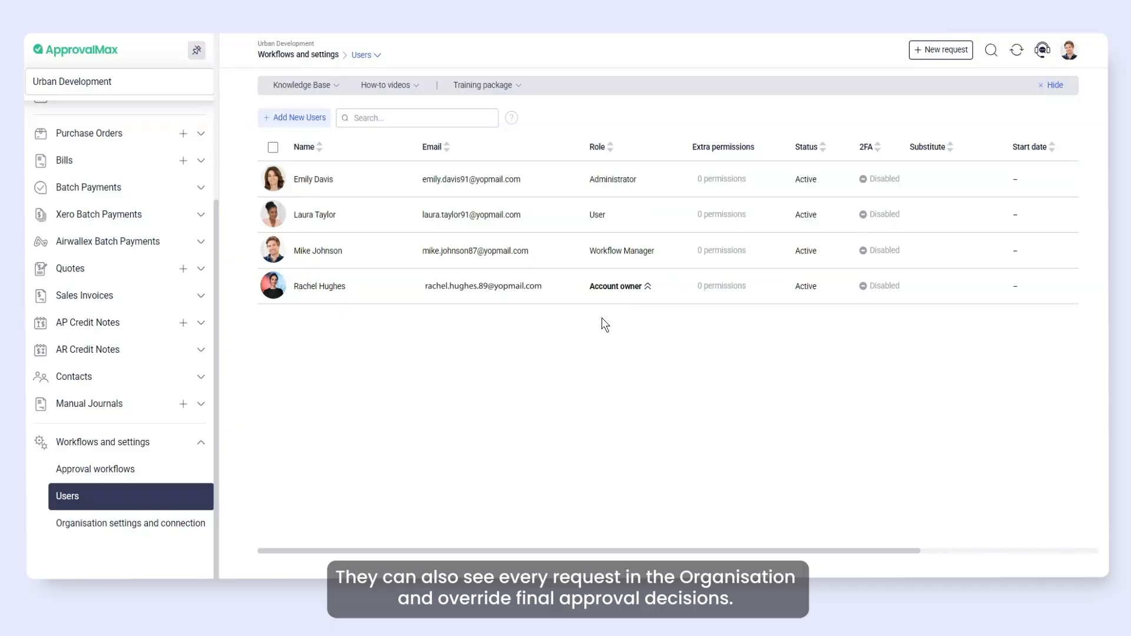
Step: Add two new users to the Urban Development organisation by entering their email addresses one after the other
left_click(300, 117)
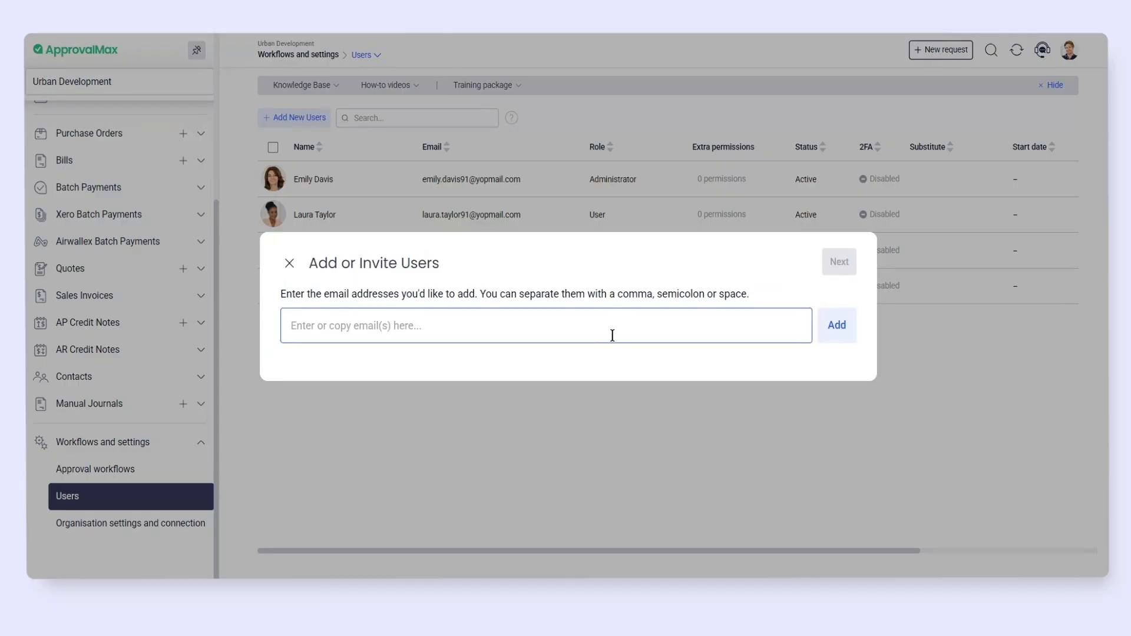
key("ctrl+v")
left_click(833, 331)
key("ctrl+v")
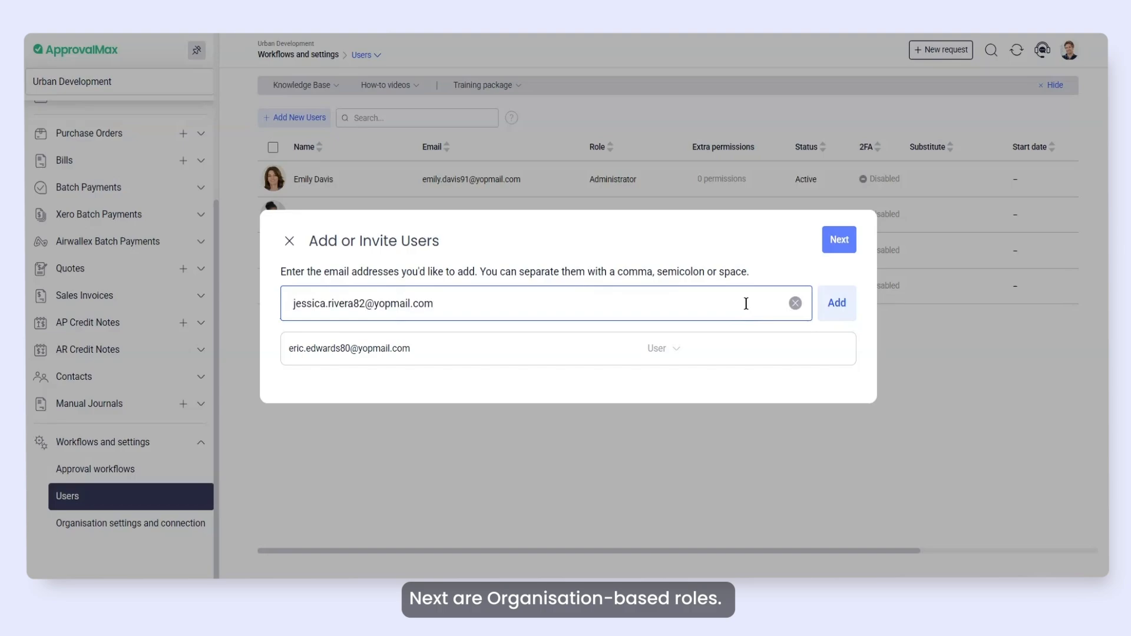
left_click(836, 302)
Step: Choose to invite the new users by email right away, without a message, and finish adding them
left_click(841, 228)
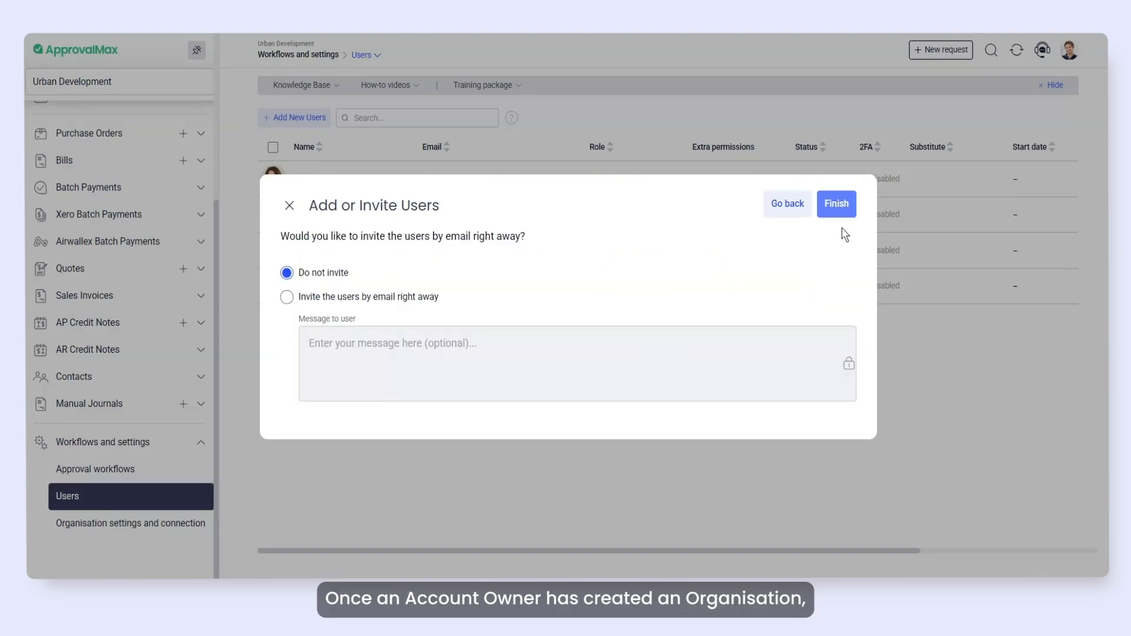
left_click(419, 298)
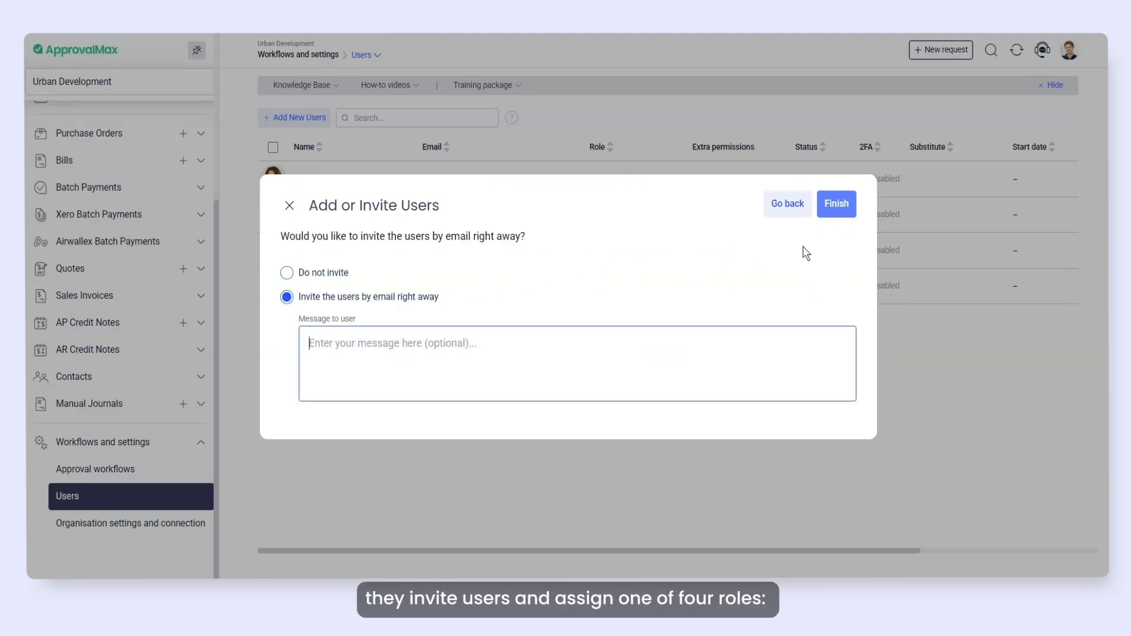
left_click(842, 209)
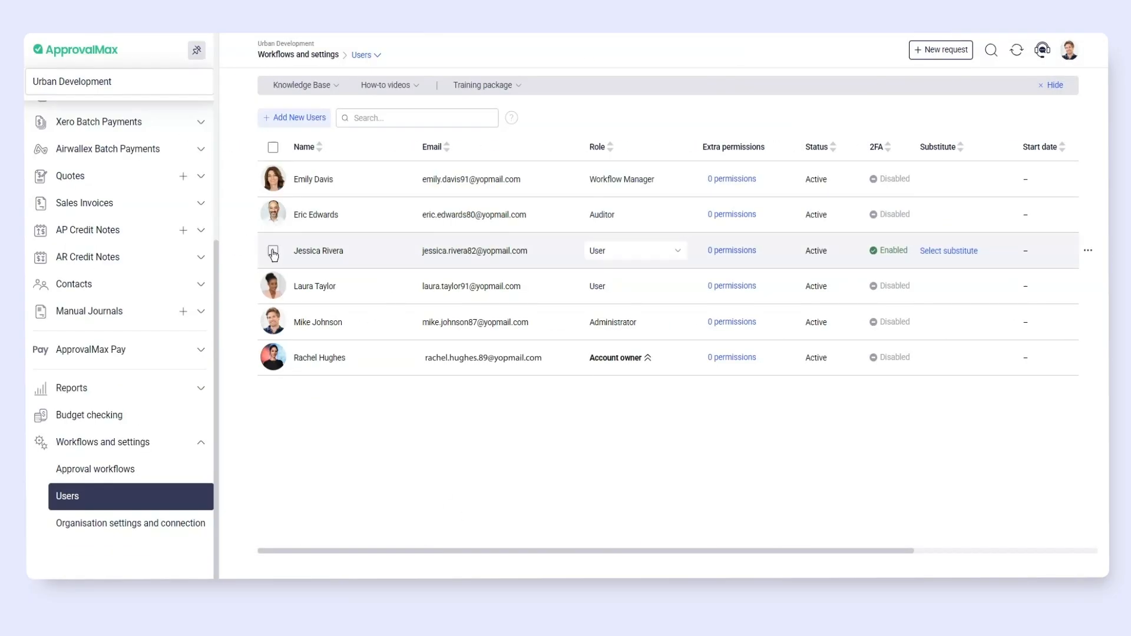
Step: Set the role of the user who has 2FA enabled to User
left_click(609, 257)
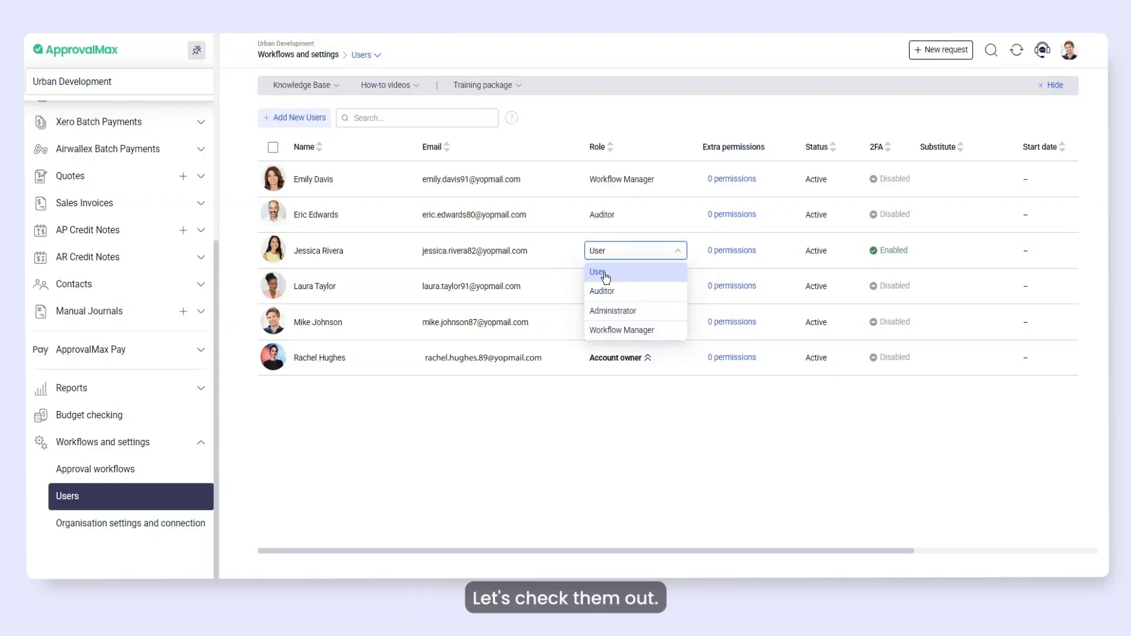
left_click(606, 276)
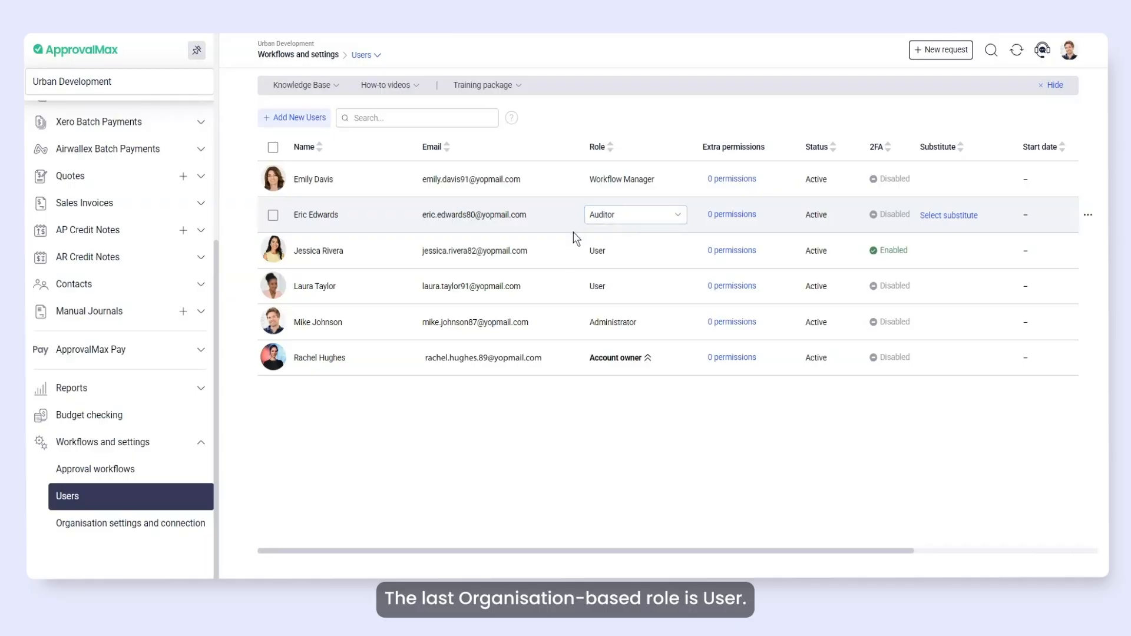
mouse_move(575, 261)
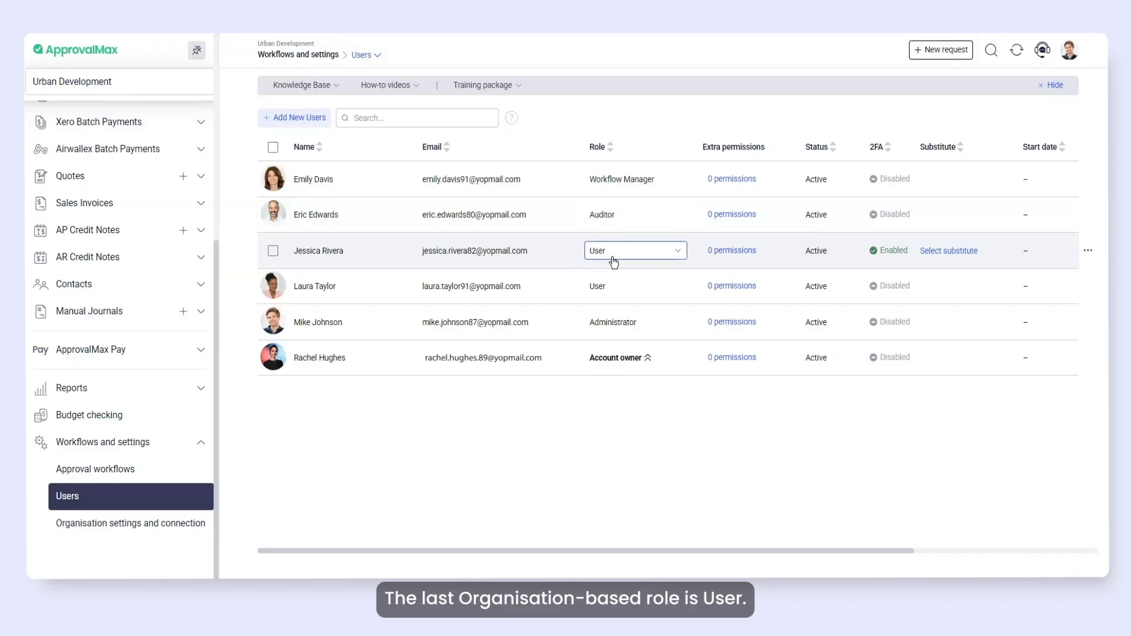
mouse_move(576, 284)
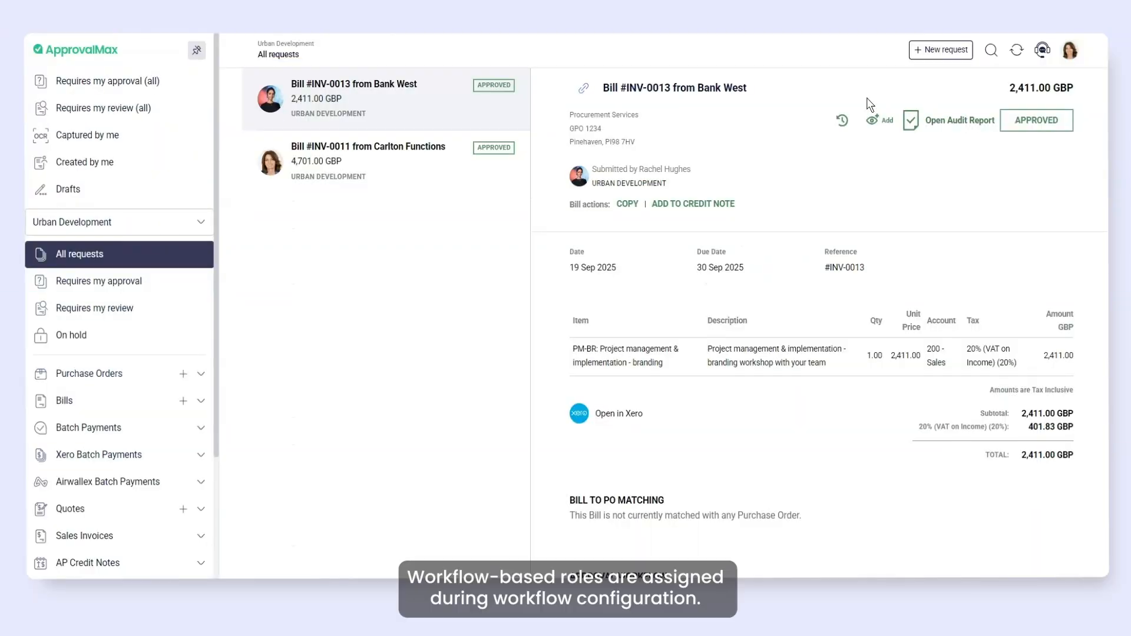
Step: Open the Purchase Order workflow from Urban Development's approval workflows
scroll(109, 375, "down", 3)
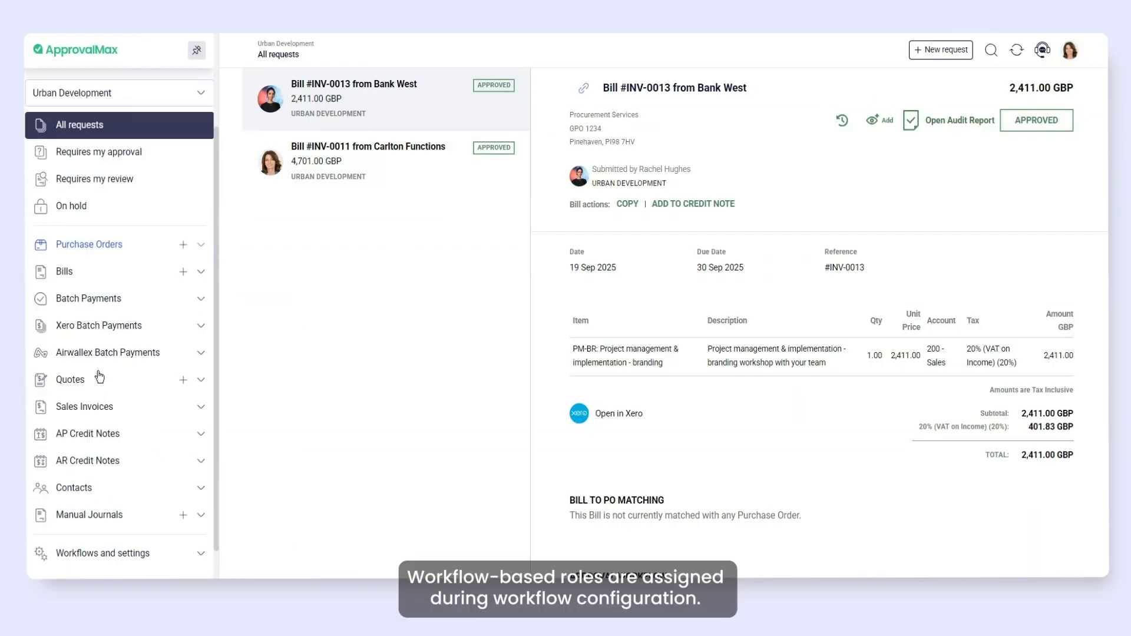
left_click(122, 527)
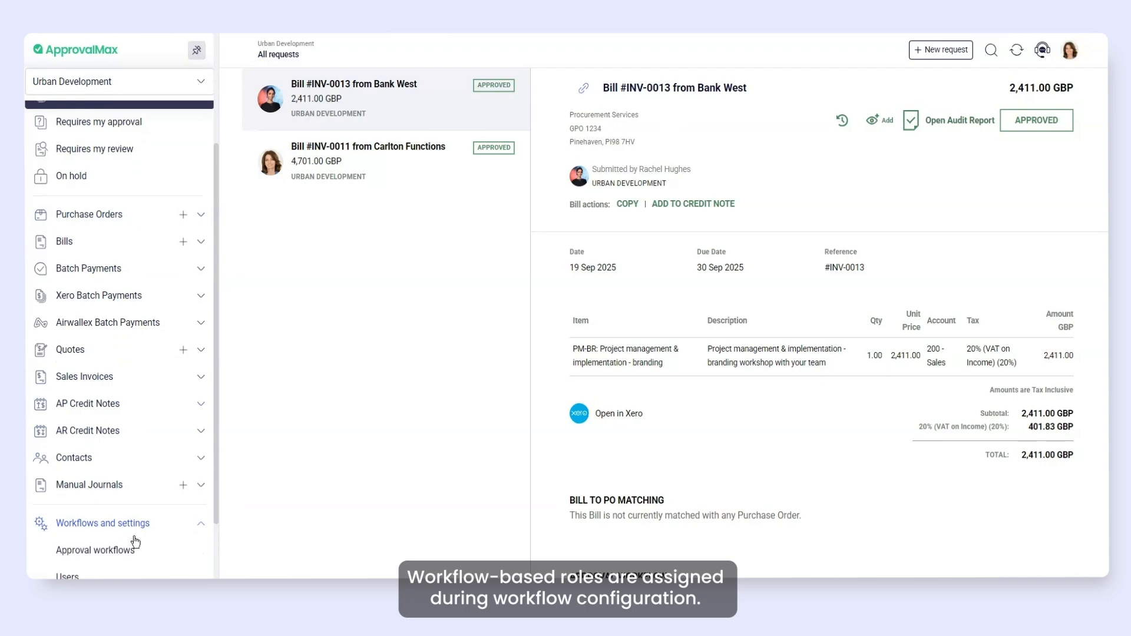
left_click(130, 552)
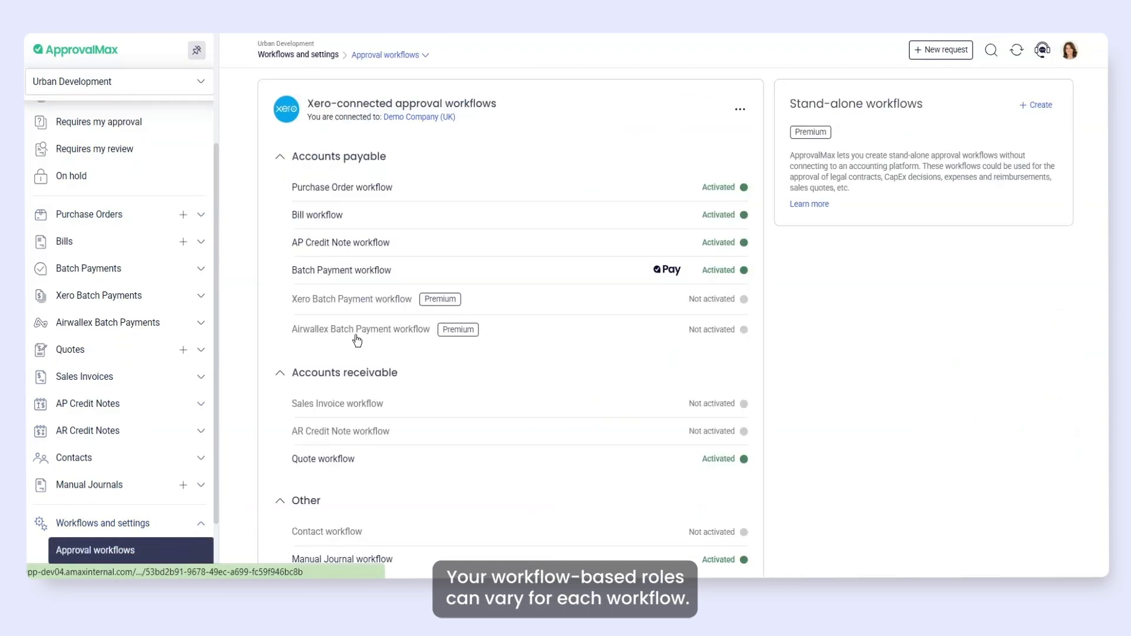
left_click(342, 189)
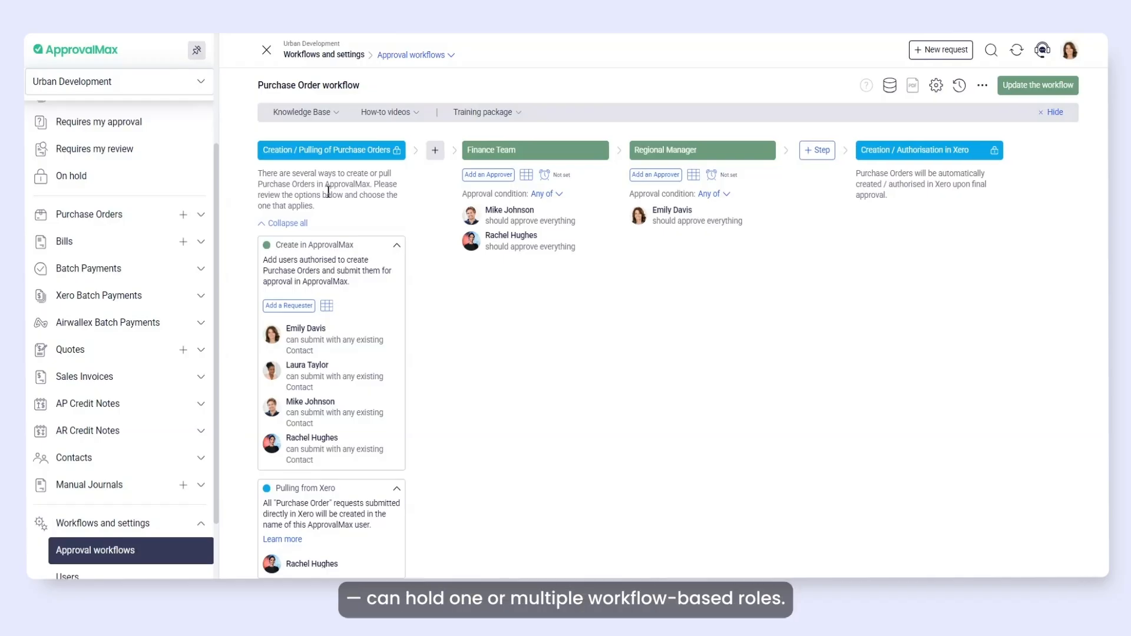
Step: Add the newly invited user with the User role as a Requester under Create in ApprovalMax and as an Approver in the Finance Team step
left_click(288, 305)
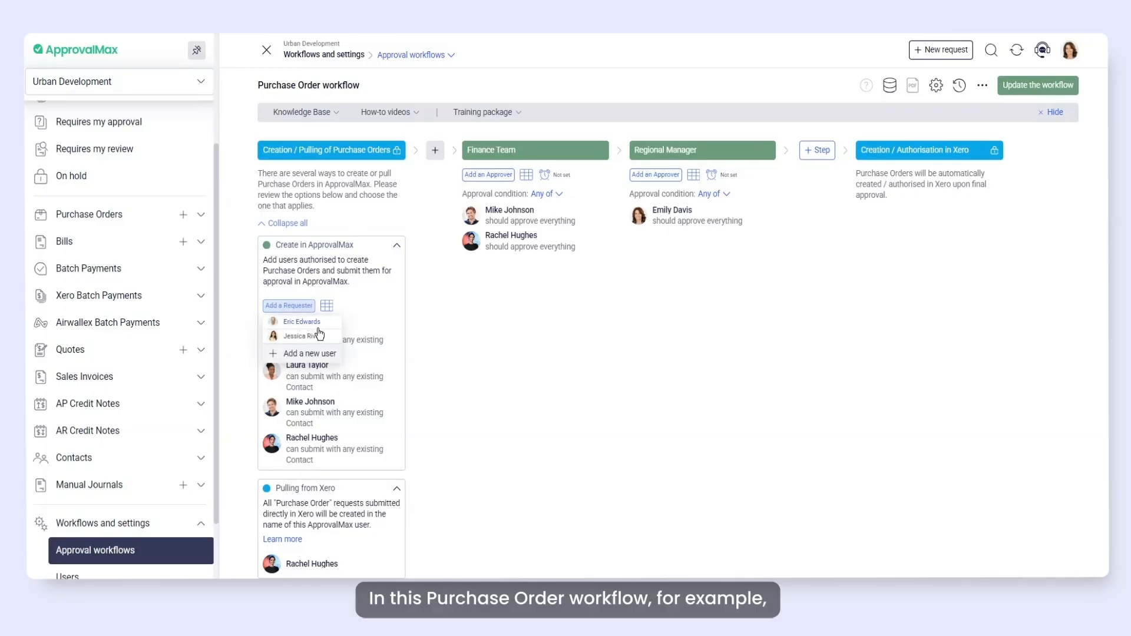
left_click(312, 335)
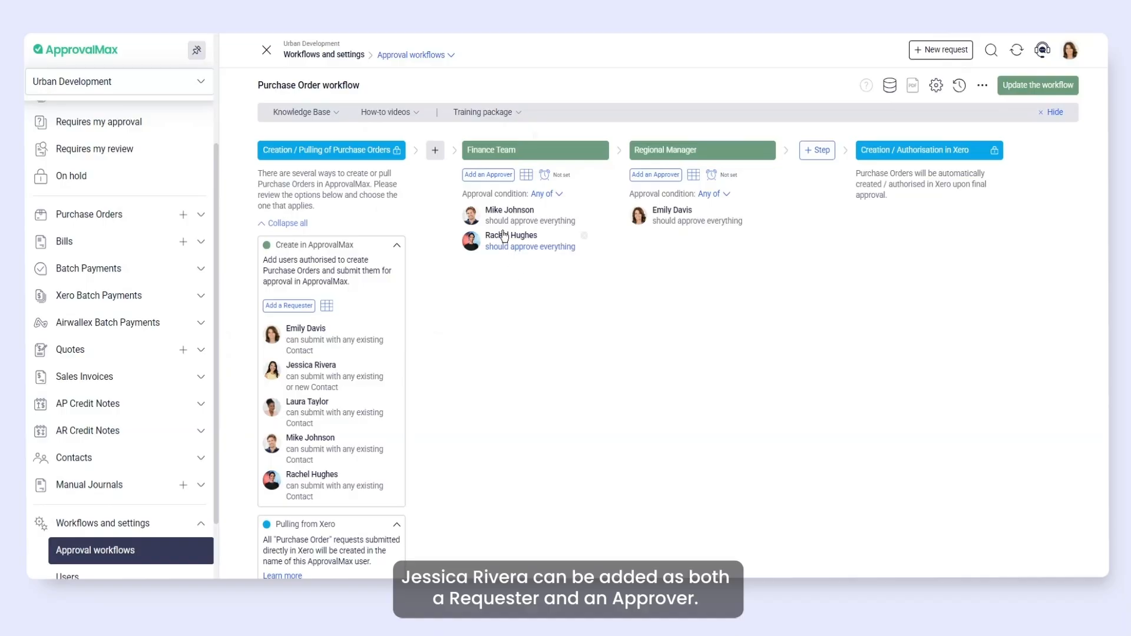
left_click(489, 176)
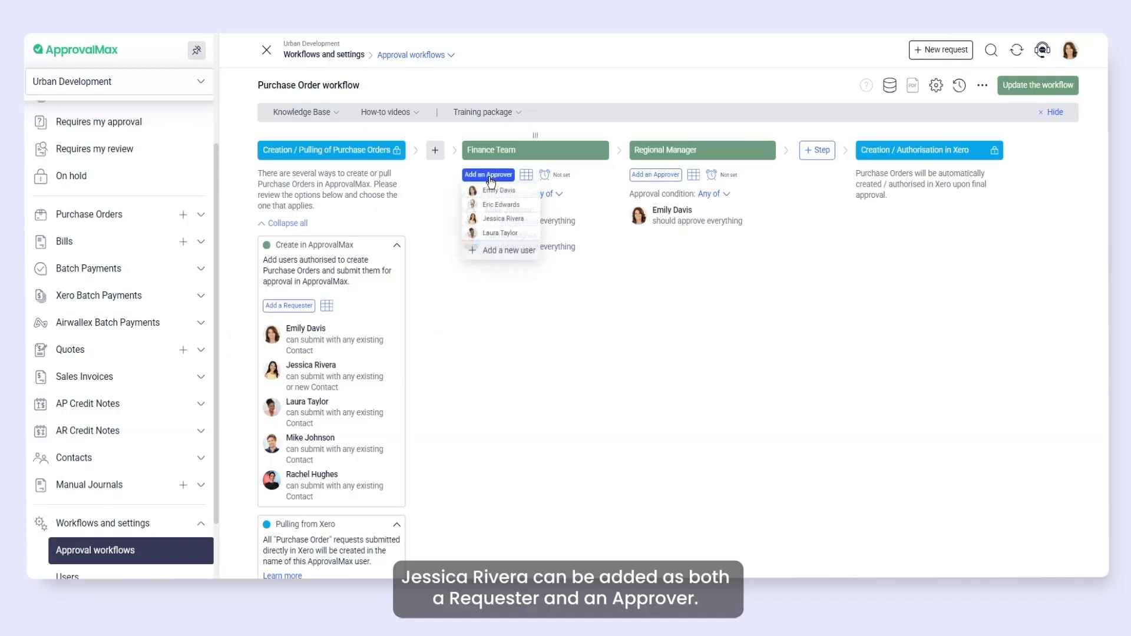
left_click(499, 220)
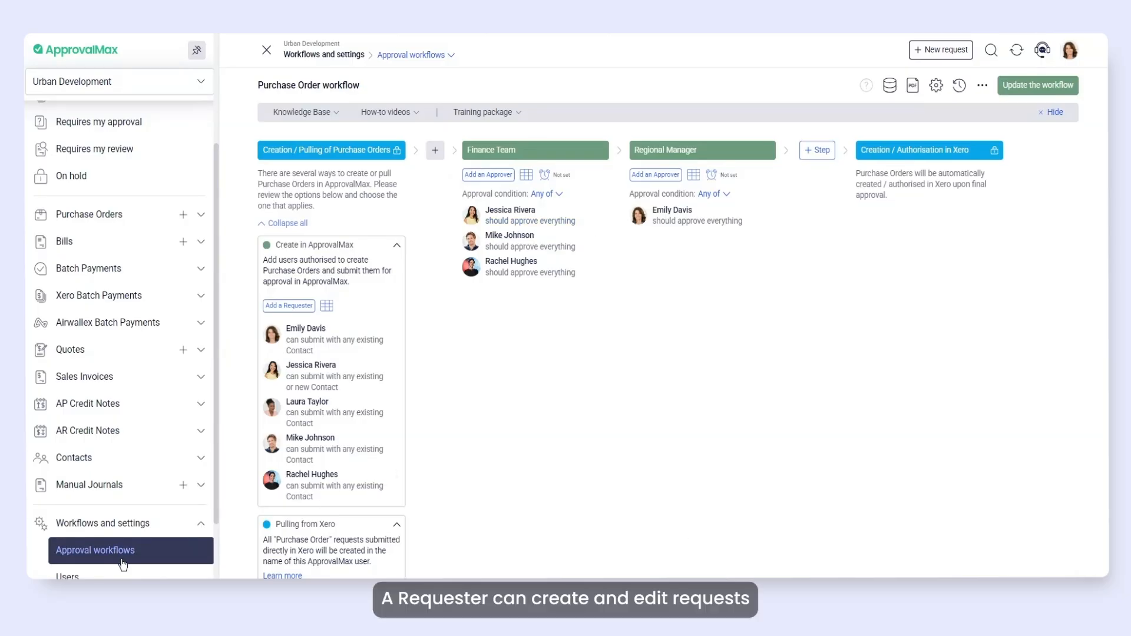
Step: Open the Requester matrix of the Bill workflow from the approval workflows list
left_click(73, 554)
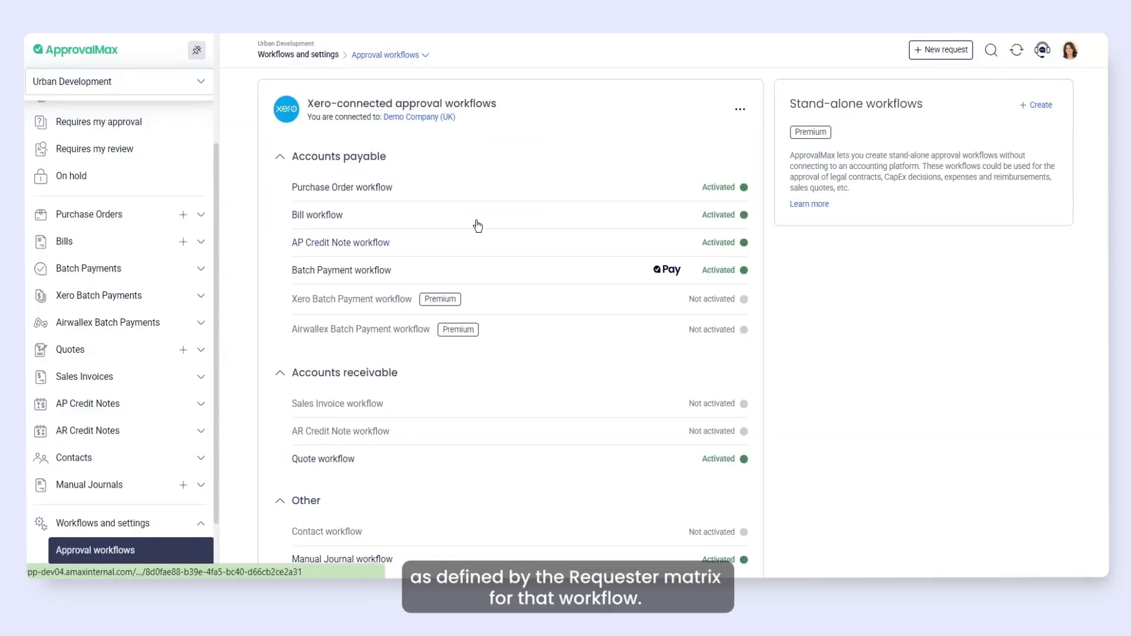
left_click(332, 217)
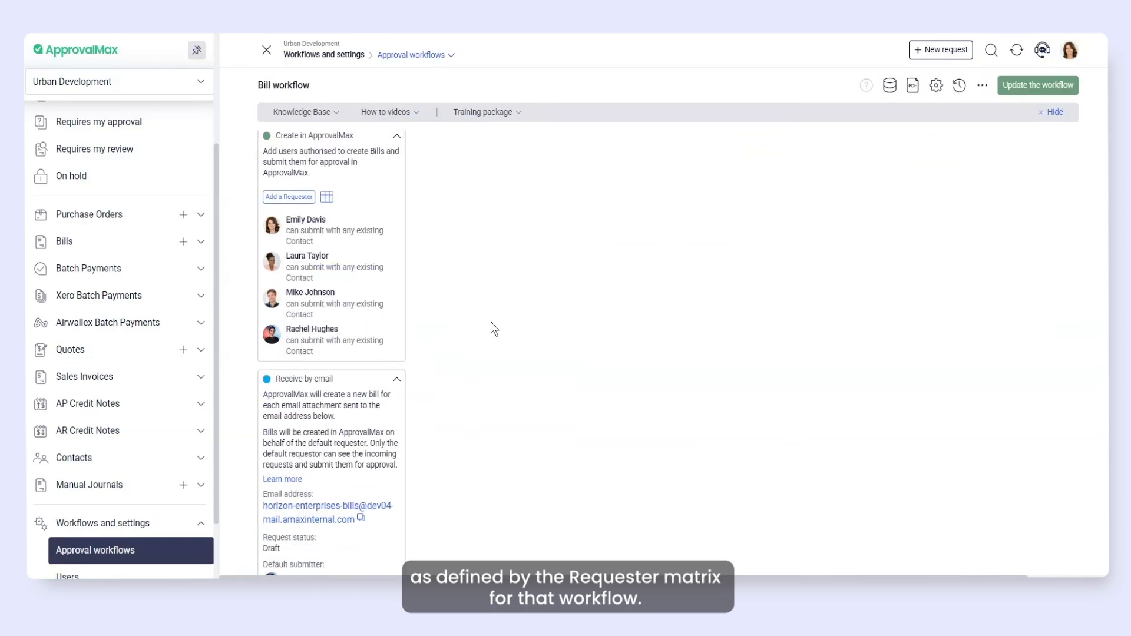
left_click(327, 196)
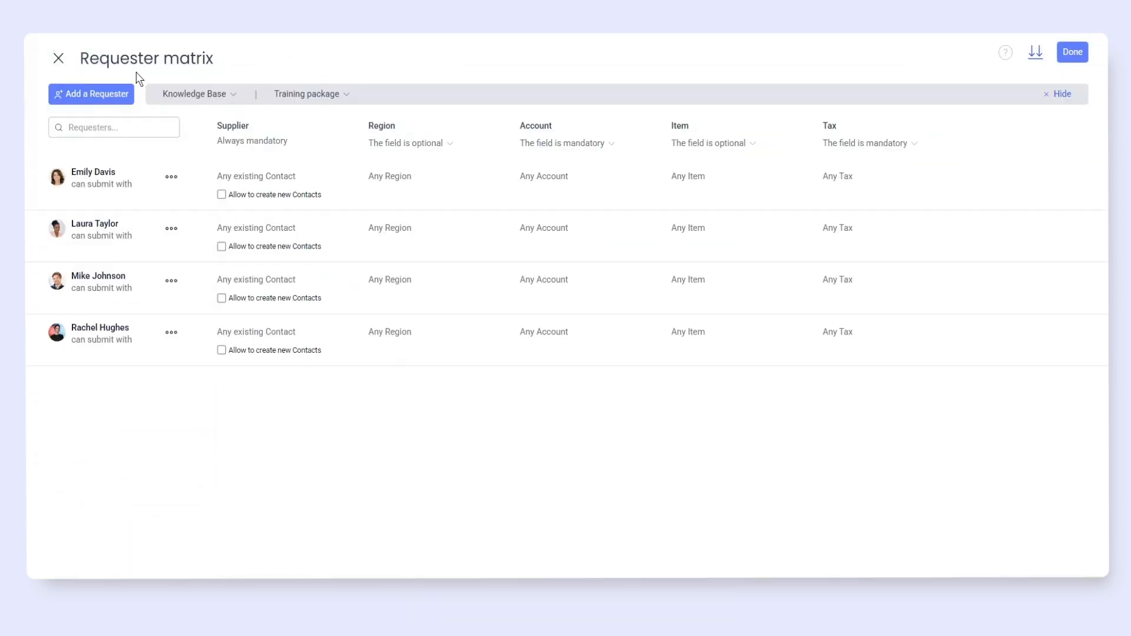
Step: Restrict the second requester's Supplier condition to contacts matching Abby & Wells and Bank West, and close the finished Requester matrix
left_click(265, 231)
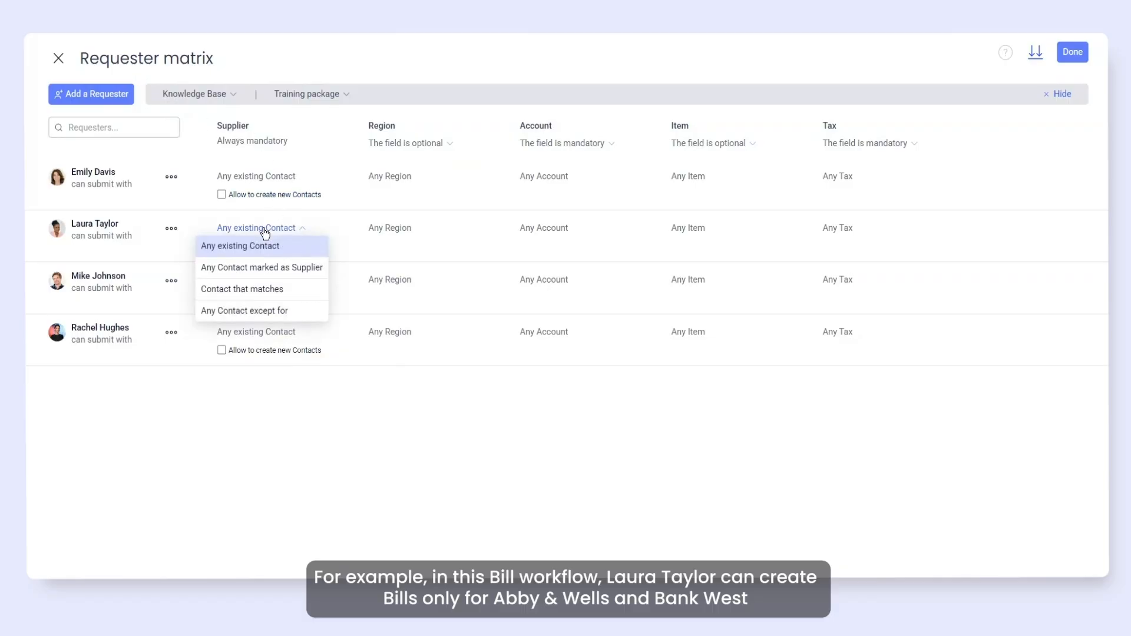
left_click(255, 290)
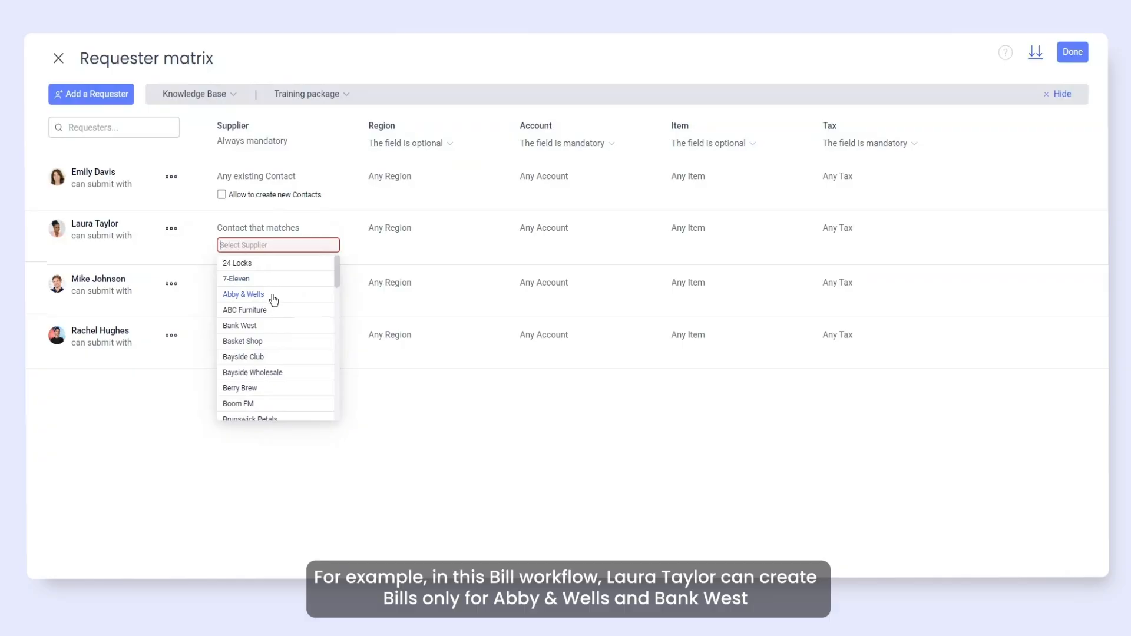
left_click(268, 295)
left_click(267, 328)
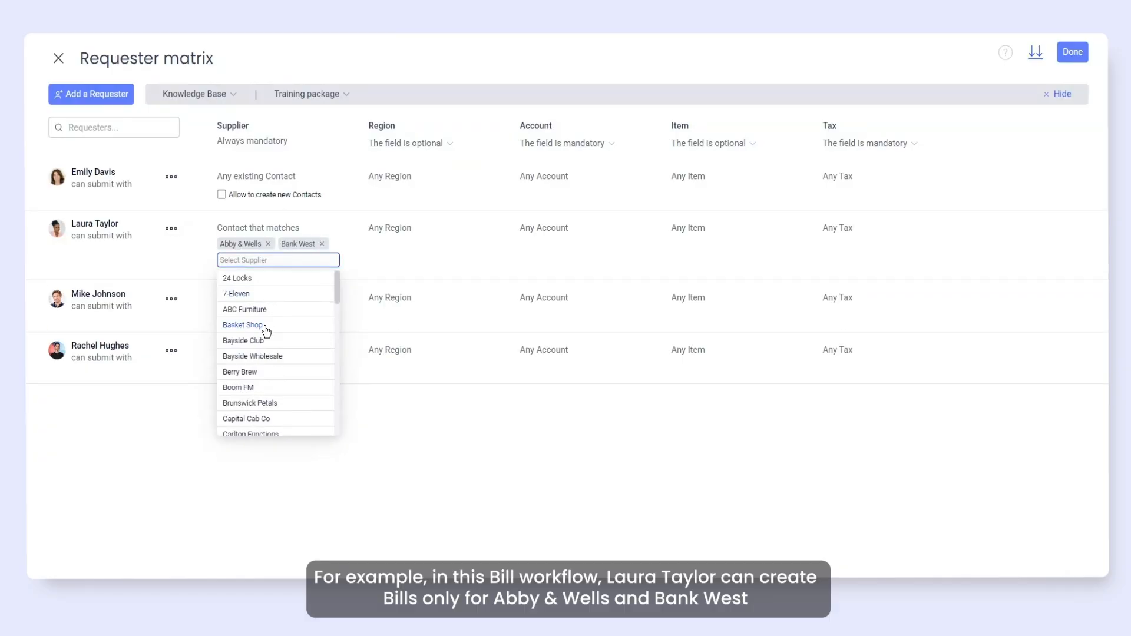
left_click(184, 261)
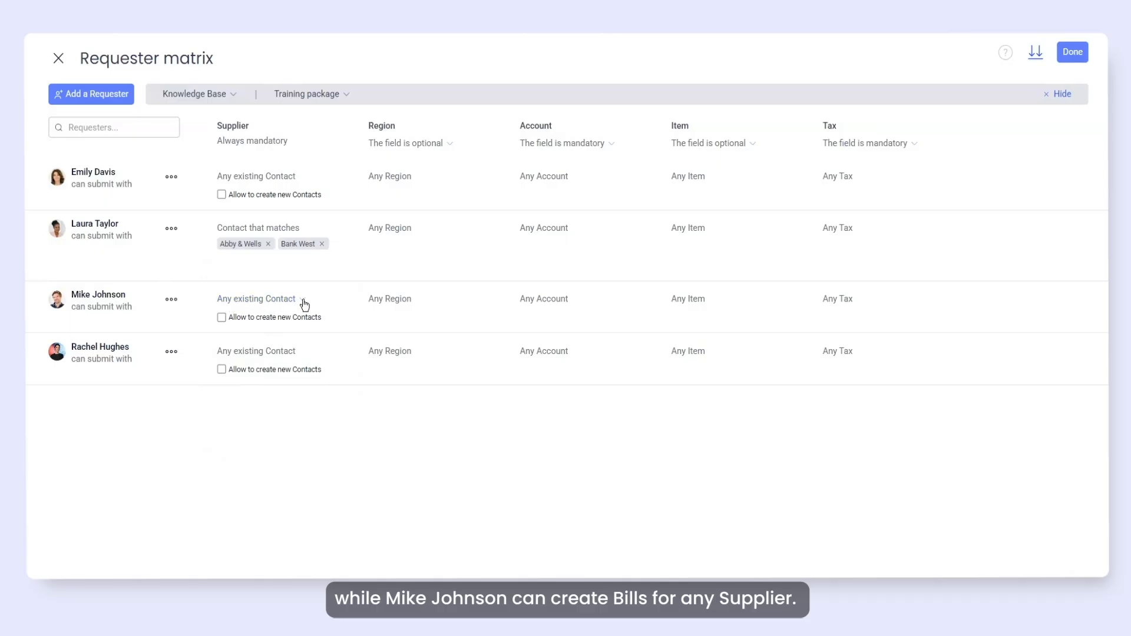
left_click(1073, 53)
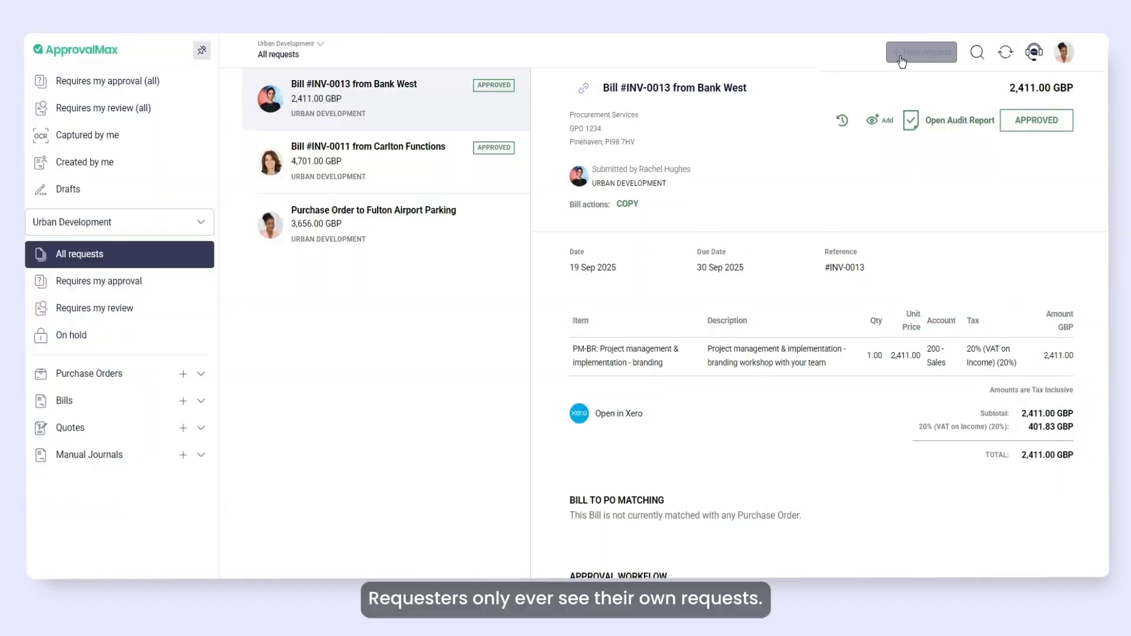
Step: Create a new Bill in Urban Development for the supplier Abby & Wells and submit it for approval
left_click(941, 49)
left_click(461, 298)
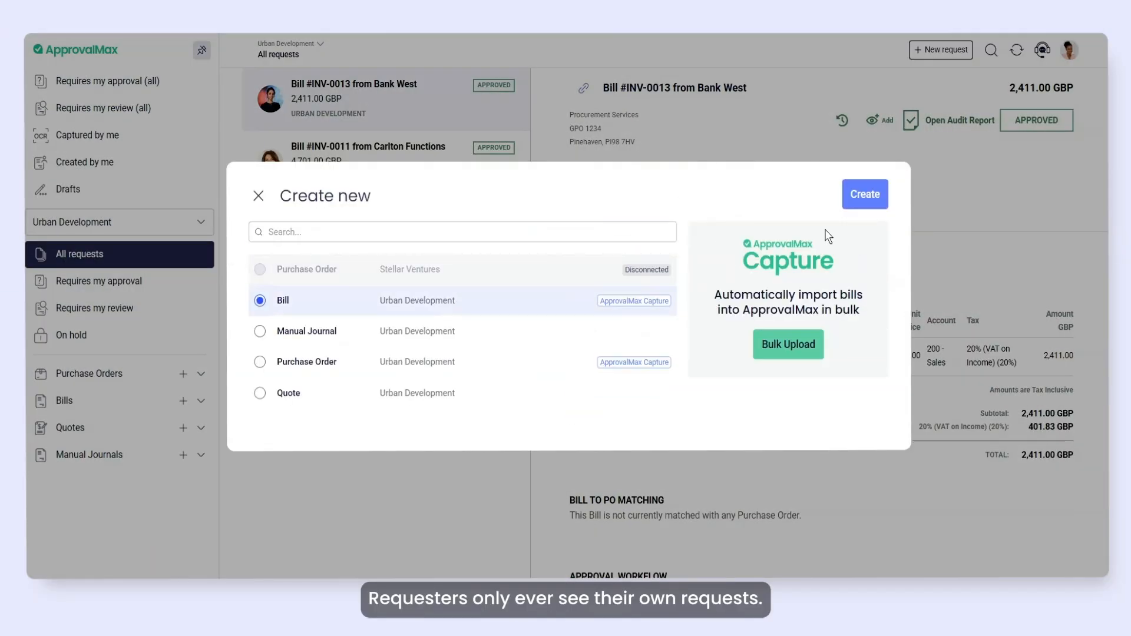
left_click(865, 197)
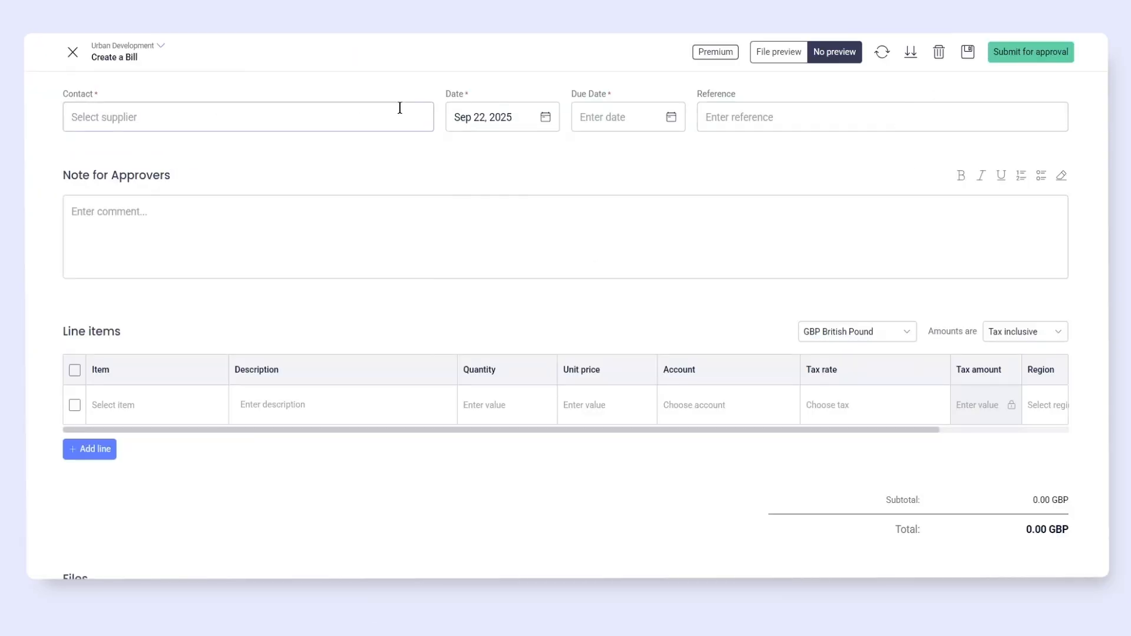
left_click(399, 108)
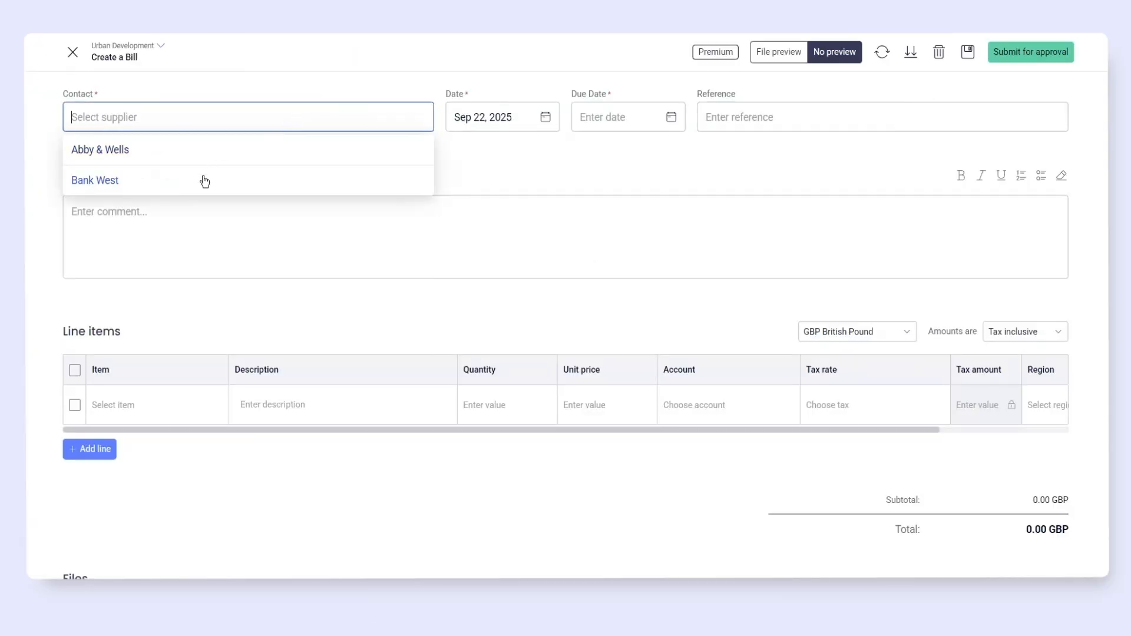
left_click(147, 152)
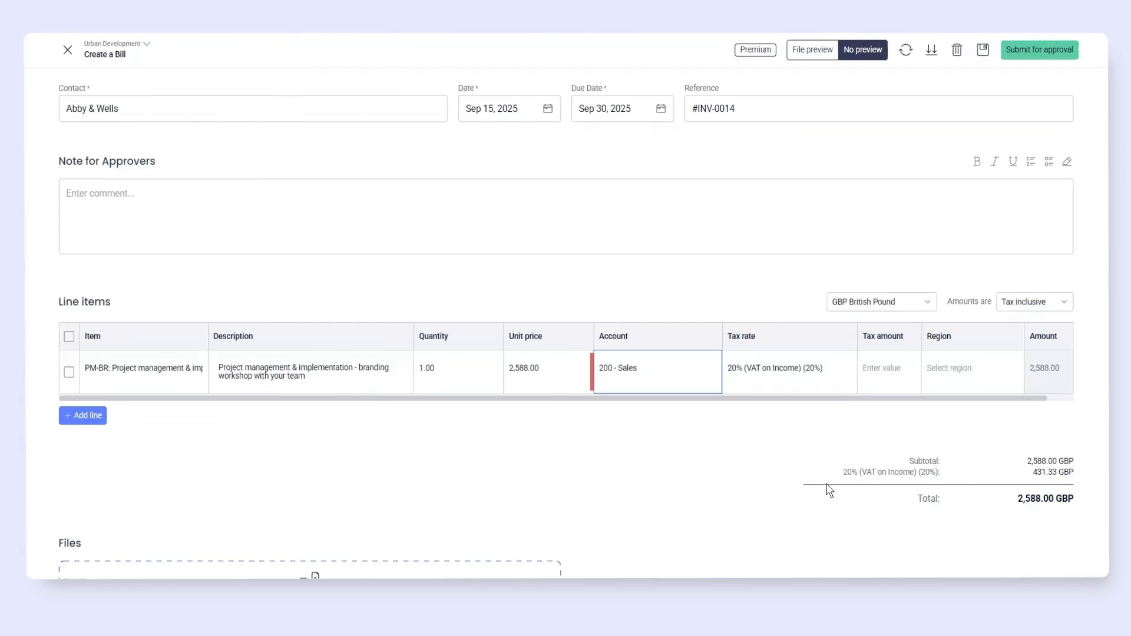
left_click(1040, 50)
Step: Add the second suggested user as an Approver to the submitted bill's Finance team step
scroll(819, 222, "down", 5)
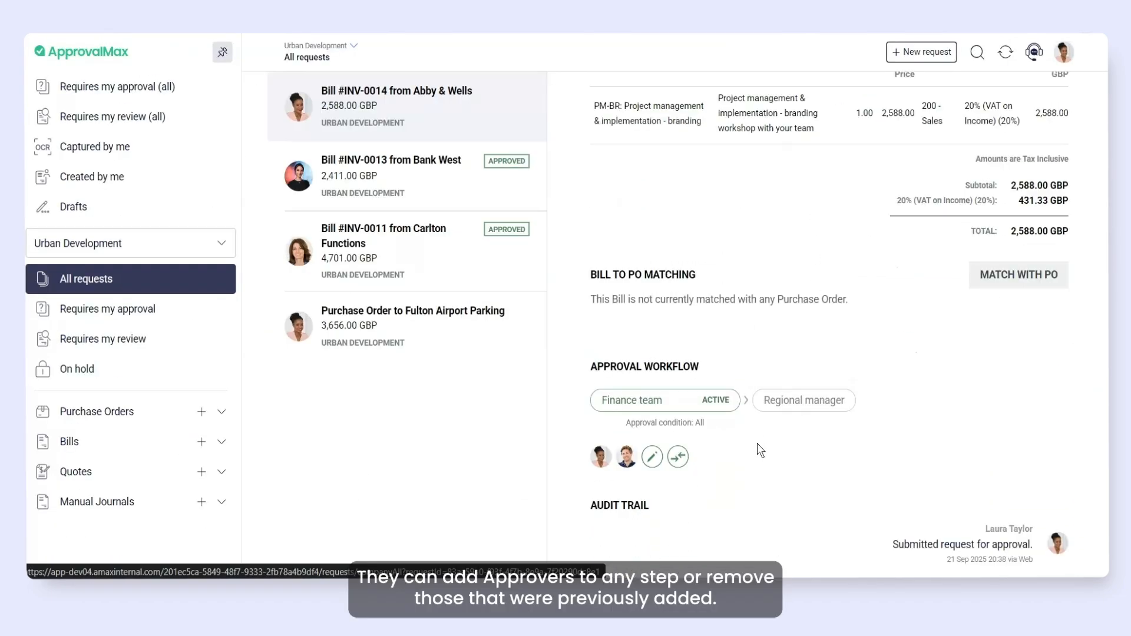
left_click(652, 460)
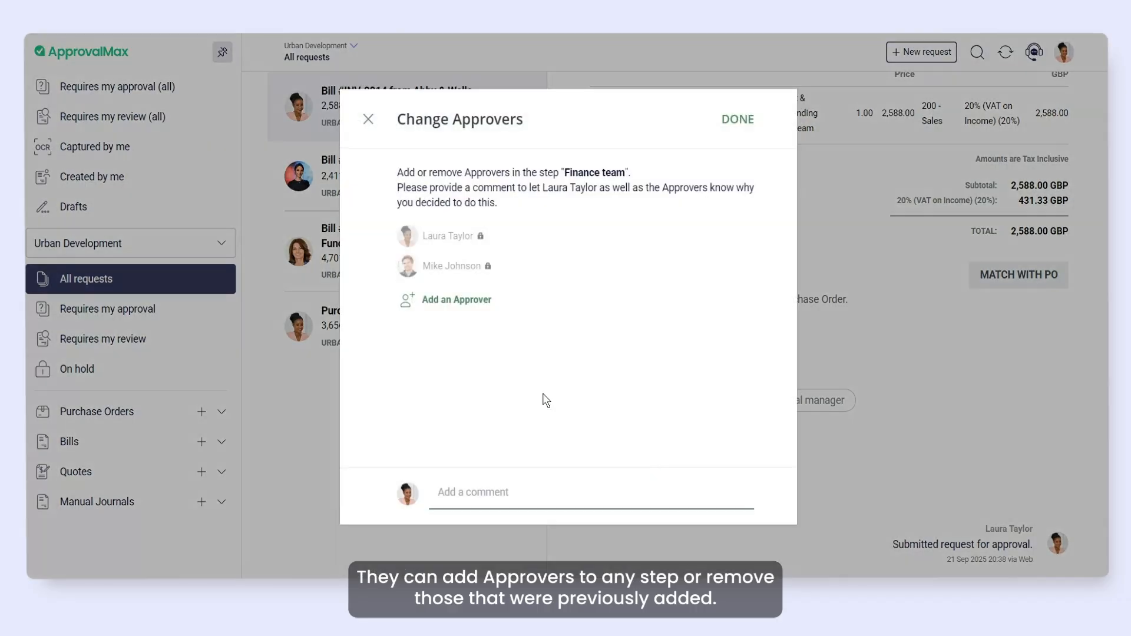
left_click(454, 301)
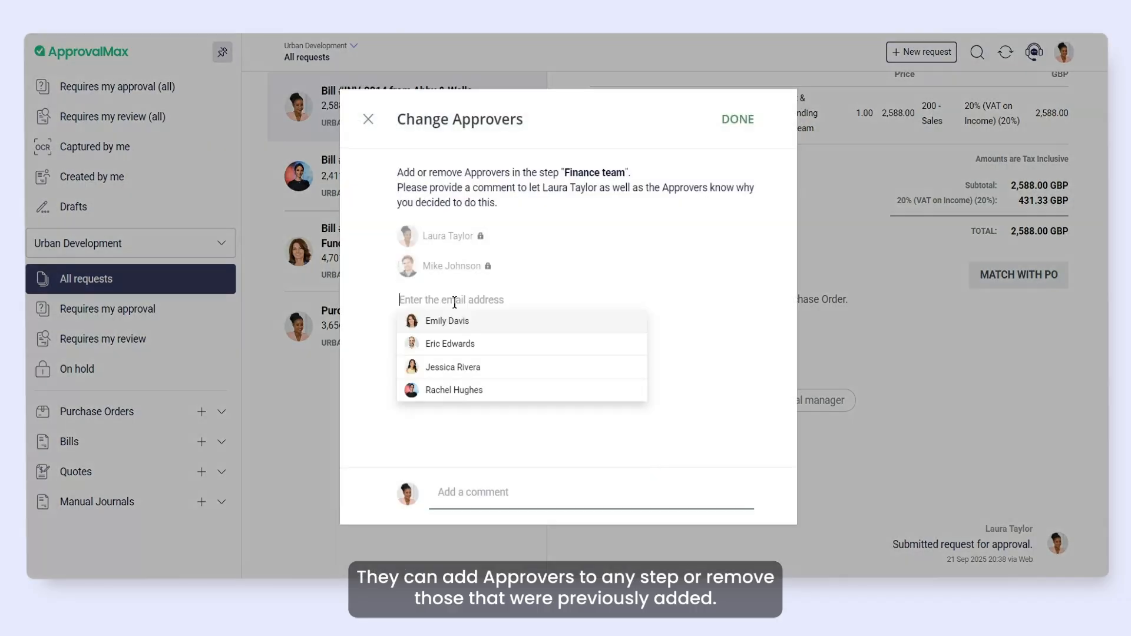
left_click(498, 347)
left_click(739, 120)
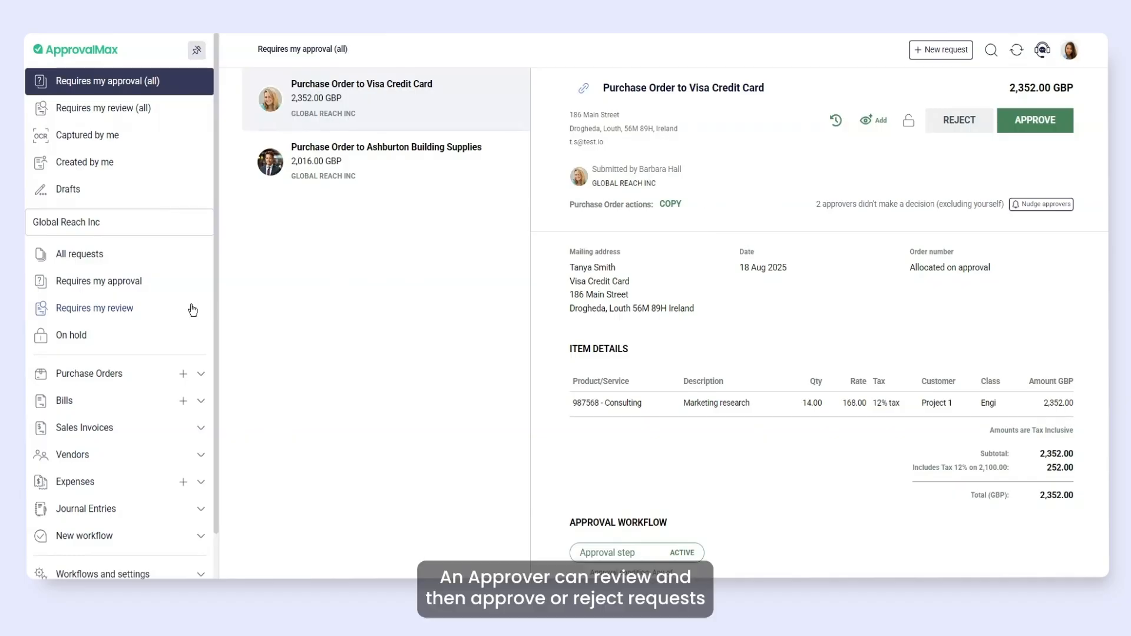
Step: Open the Expense workflow from the approval workflows of Global Reach Inc
scroll(150, 323, "down", 2)
left_click(123, 528)
left_click(121, 551)
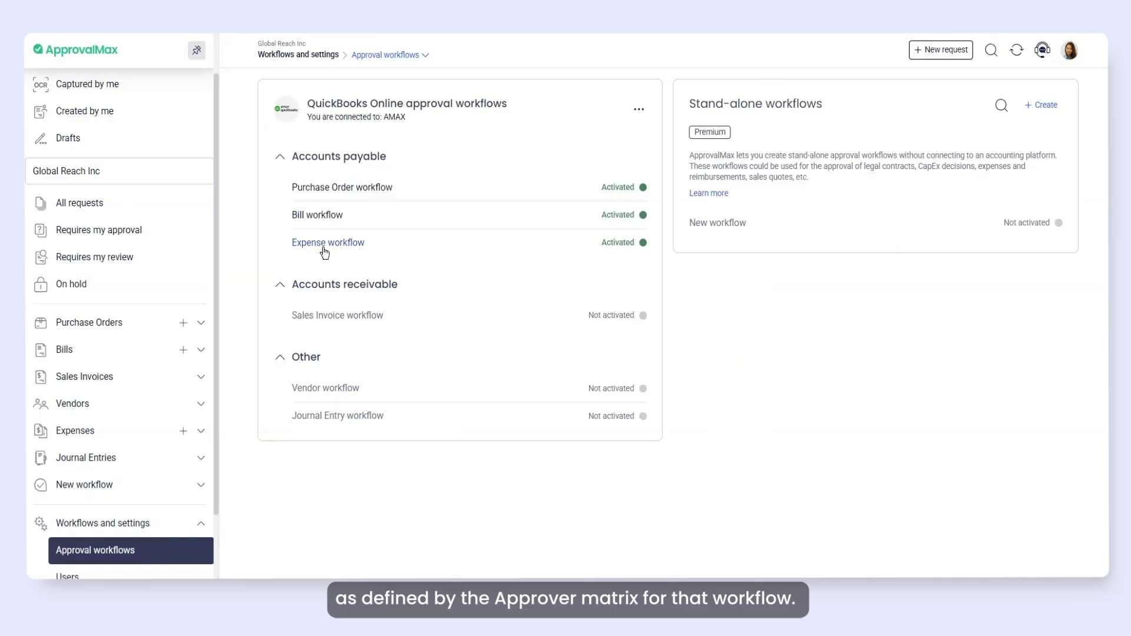
left_click(324, 245)
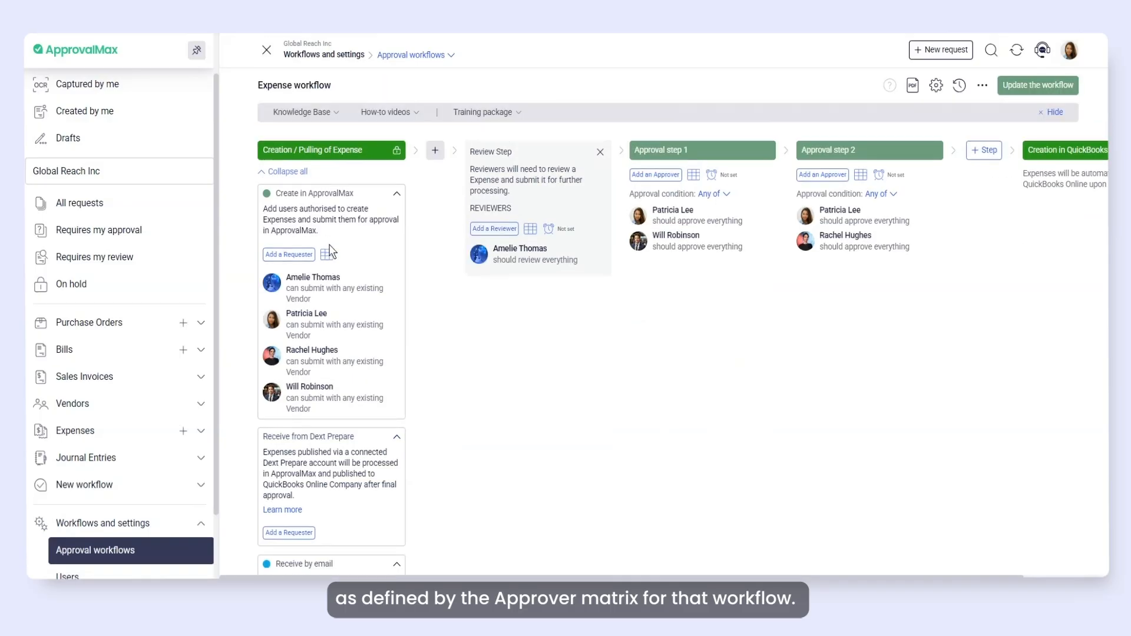
Step: In the approval matrix for Approval step 1, set the first approver's Total amount condition to Under 1000
left_click(694, 175)
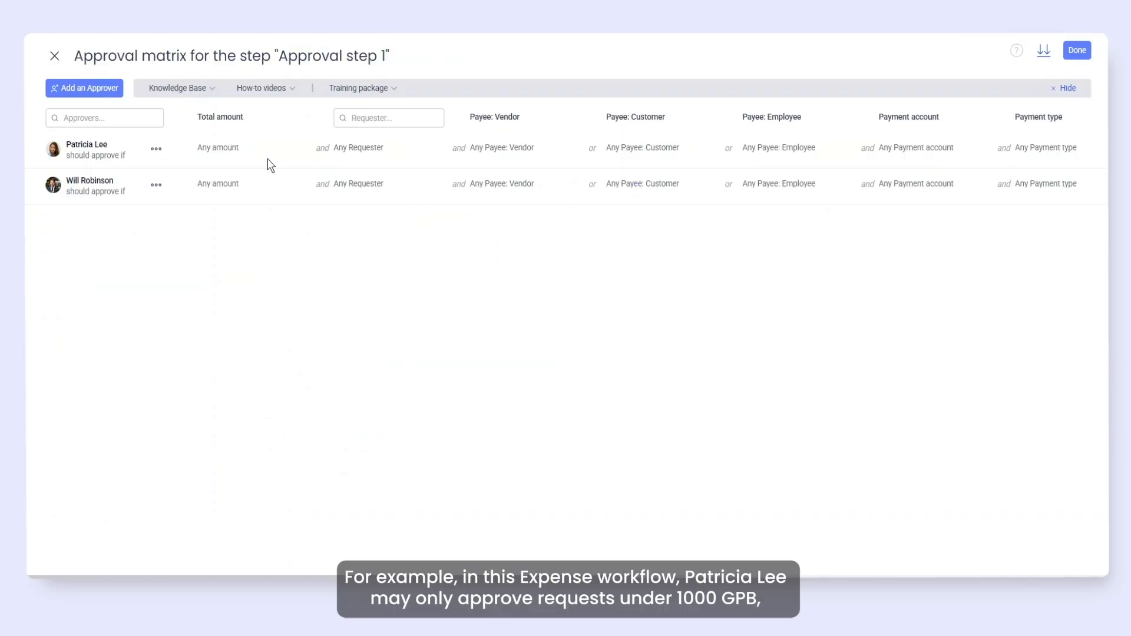
left_click(231, 149)
left_click(215, 207)
type("1000")
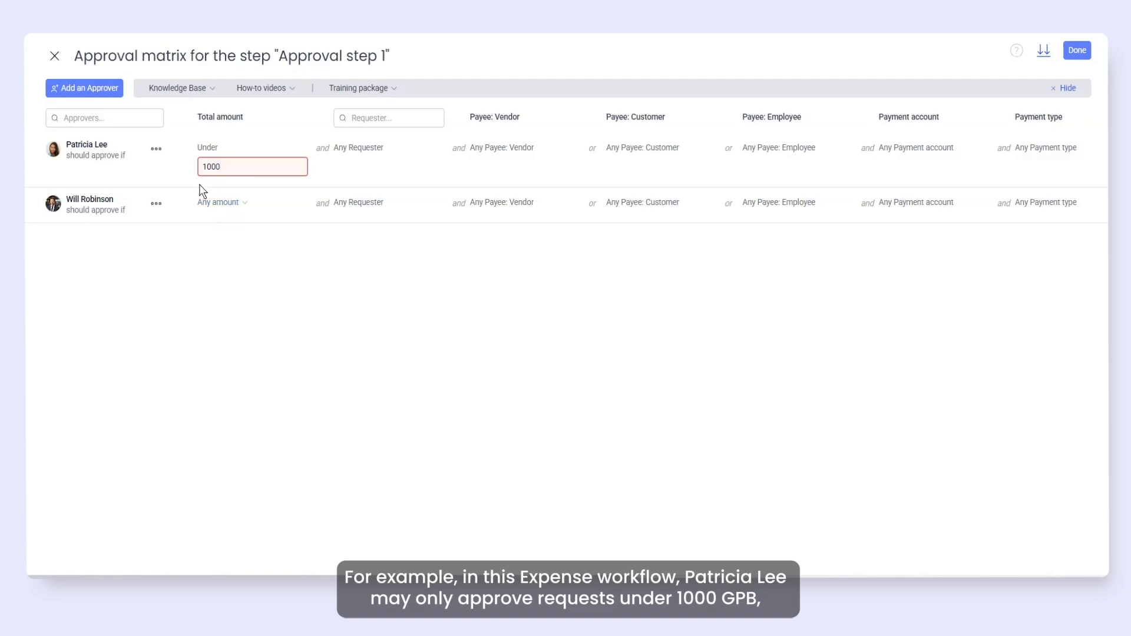
left_click(192, 189)
Step: Set the second approver's Total amount condition to Over or equal to 1000
left_click(228, 187)
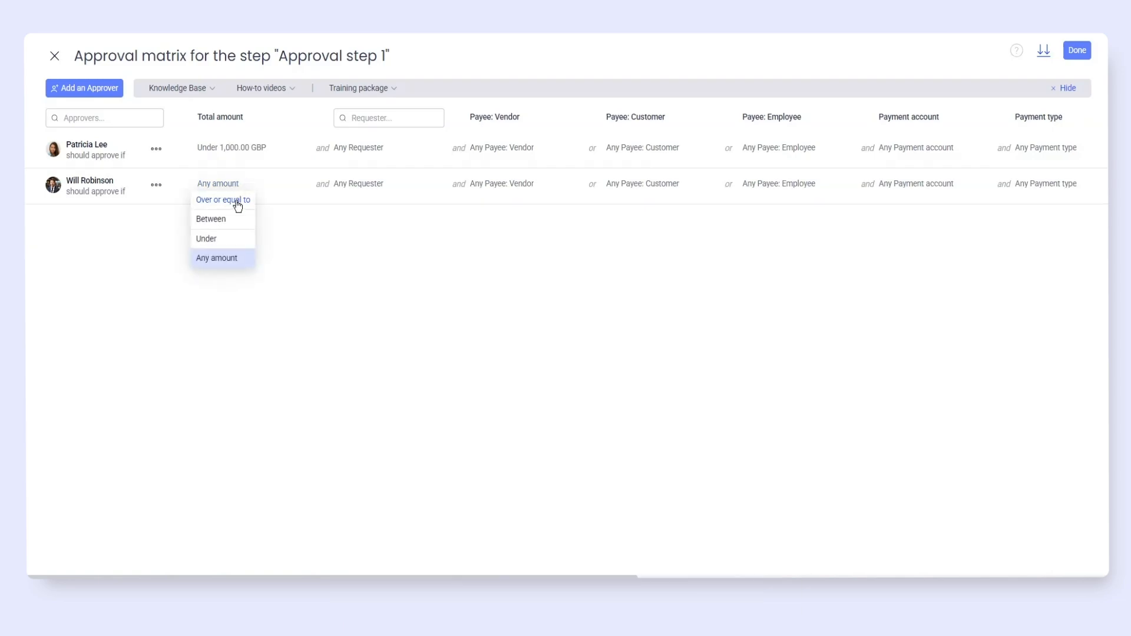
left_click(233, 201)
type("1000")
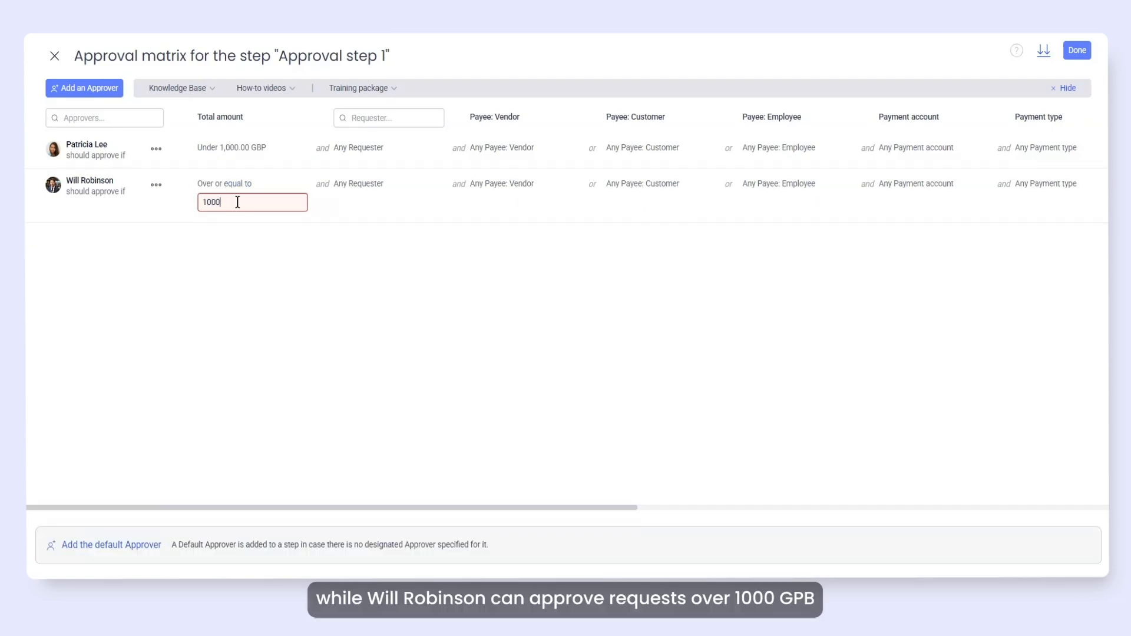
left_click(185, 176)
Step: Set the second approver's Payment type condition to does not match Cash
left_click(1040, 183)
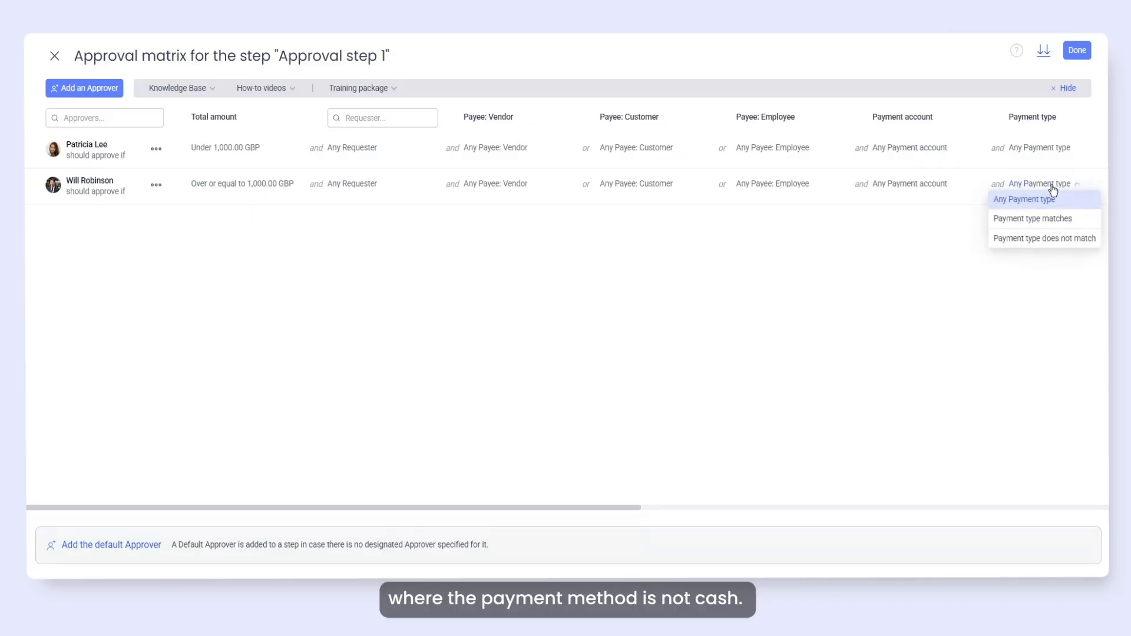
left_click(1055, 239)
left_click(1015, 216)
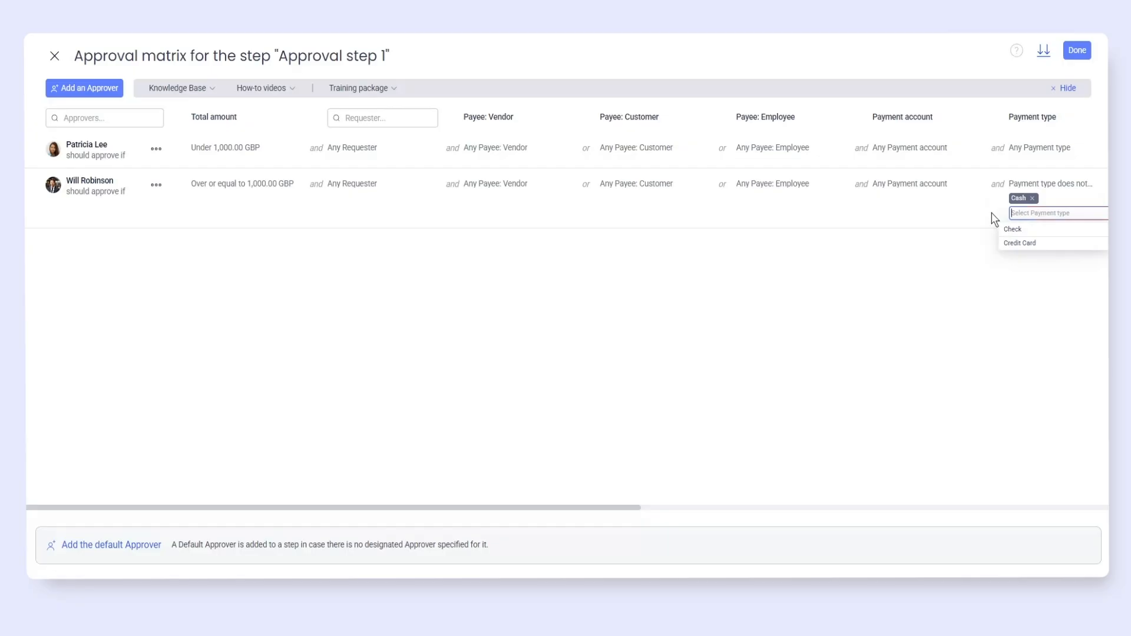
left_click(993, 218)
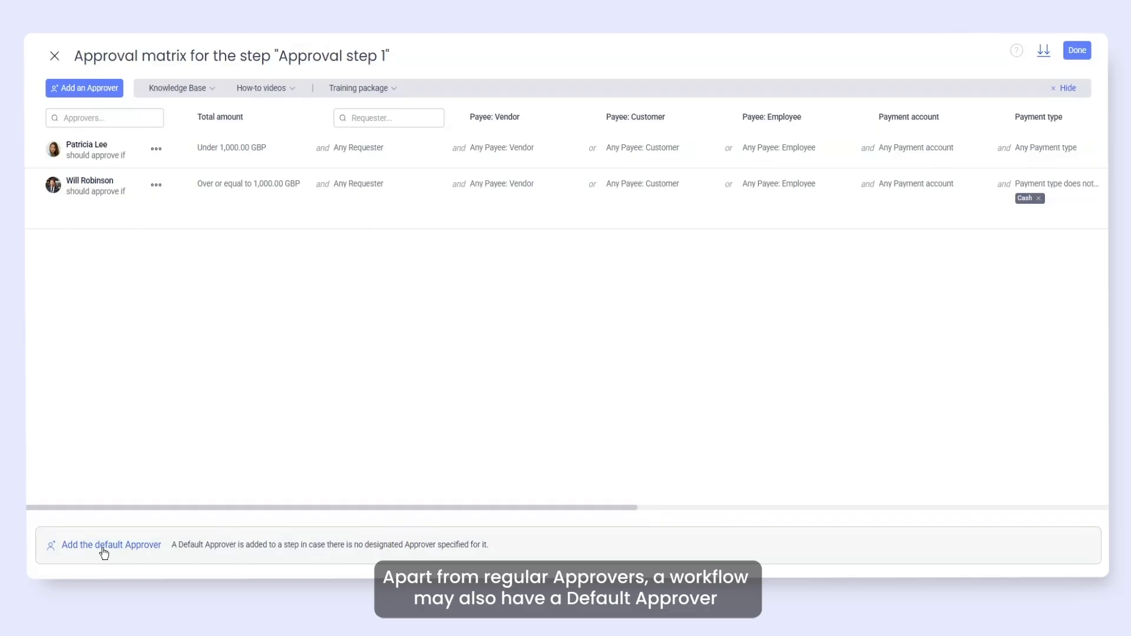
Step: Add the second approver of Approval step 2 as the Default Approver for Approval step 1 and finish the matrix
left_click(84, 548)
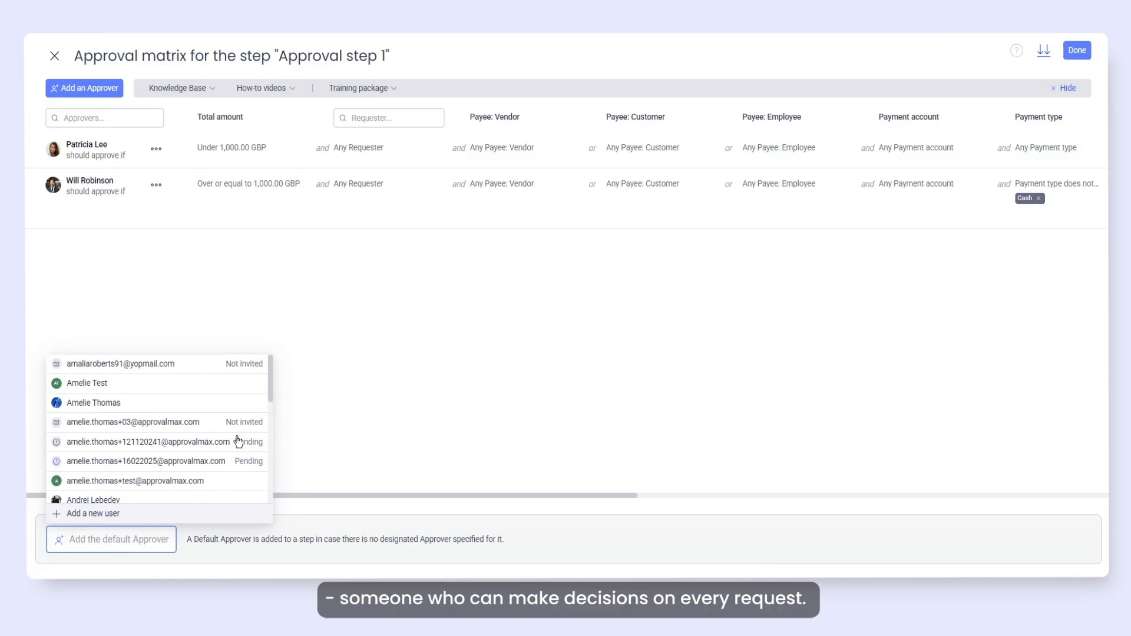
left_click_drag(270, 386, 269, 492)
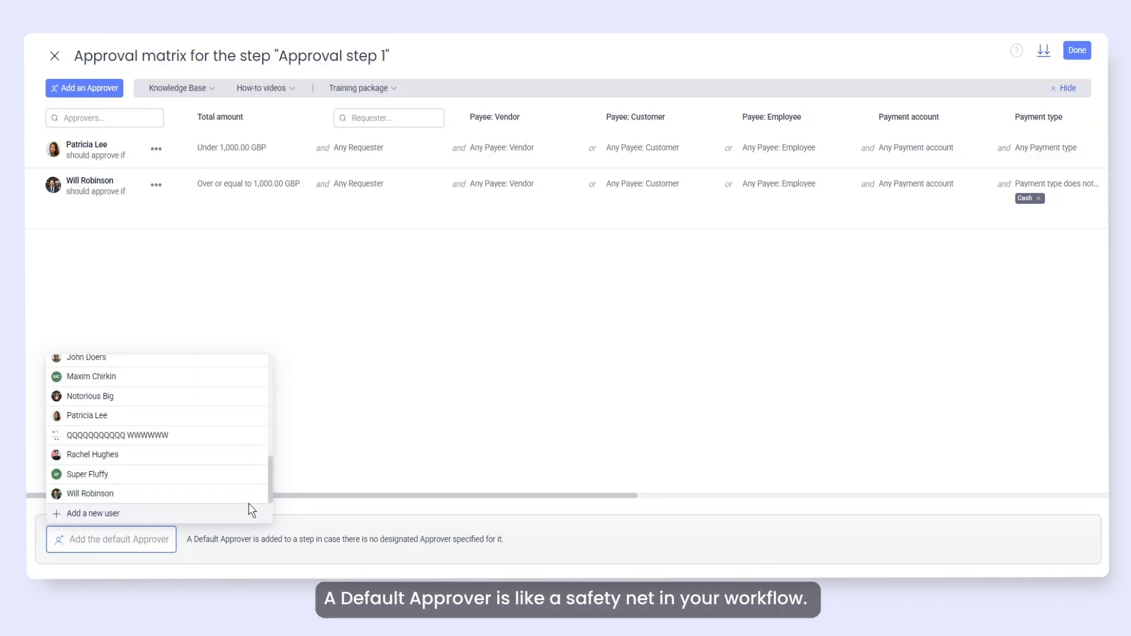
left_click(93, 455)
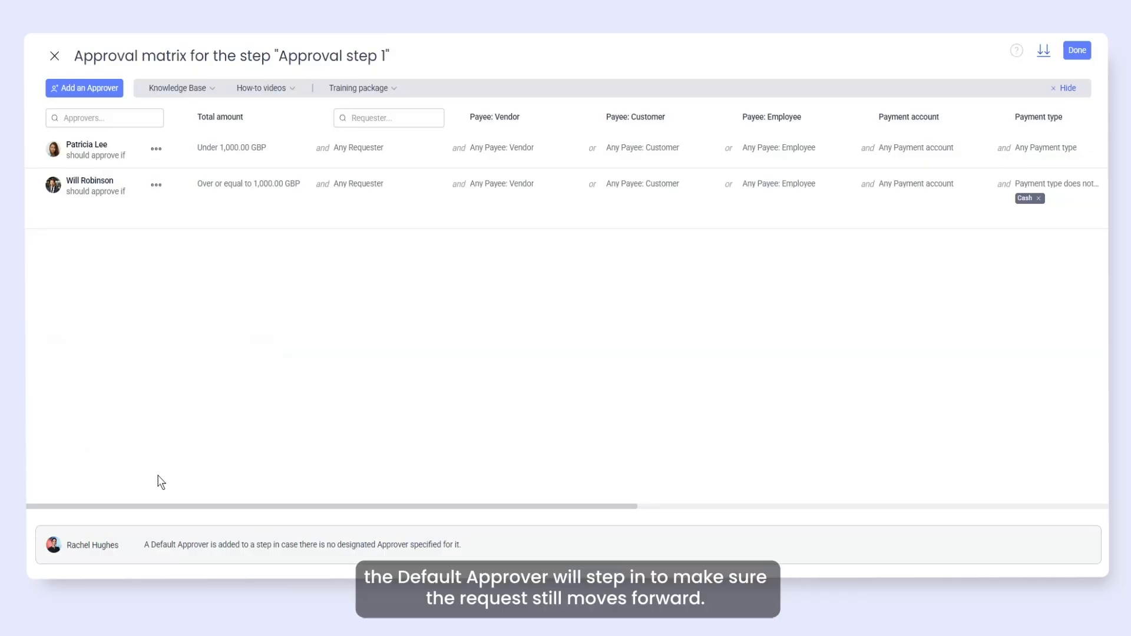
left_click(1077, 50)
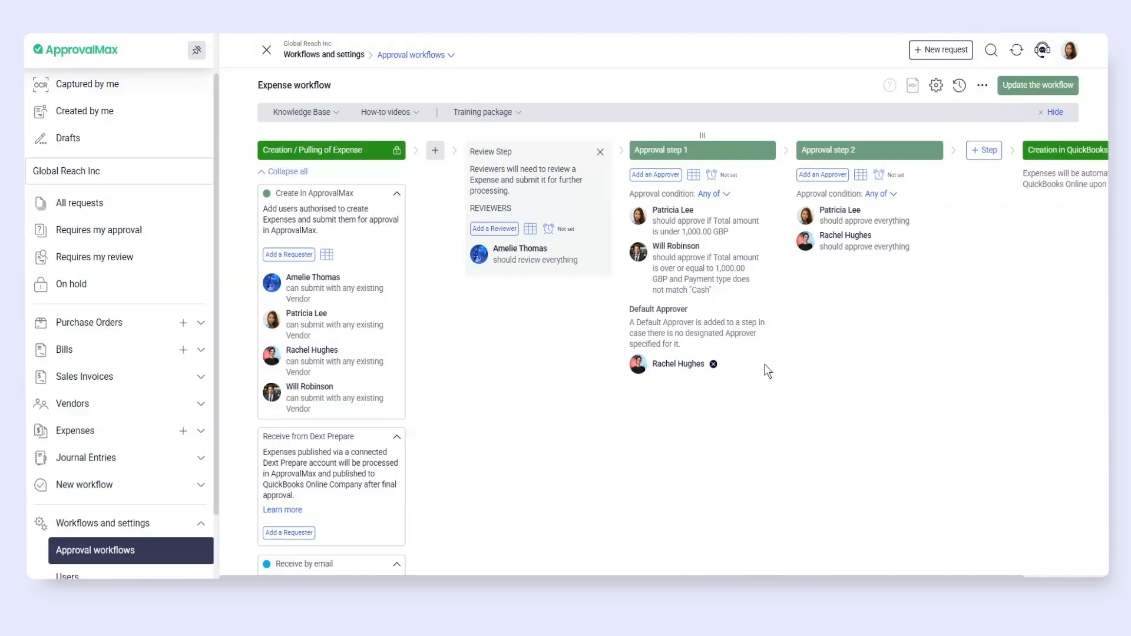
Step: In the Review Step's Review and coding matrix, set the reviewer's Total amount condition to Over or equal to 1,000
left_click(529, 232)
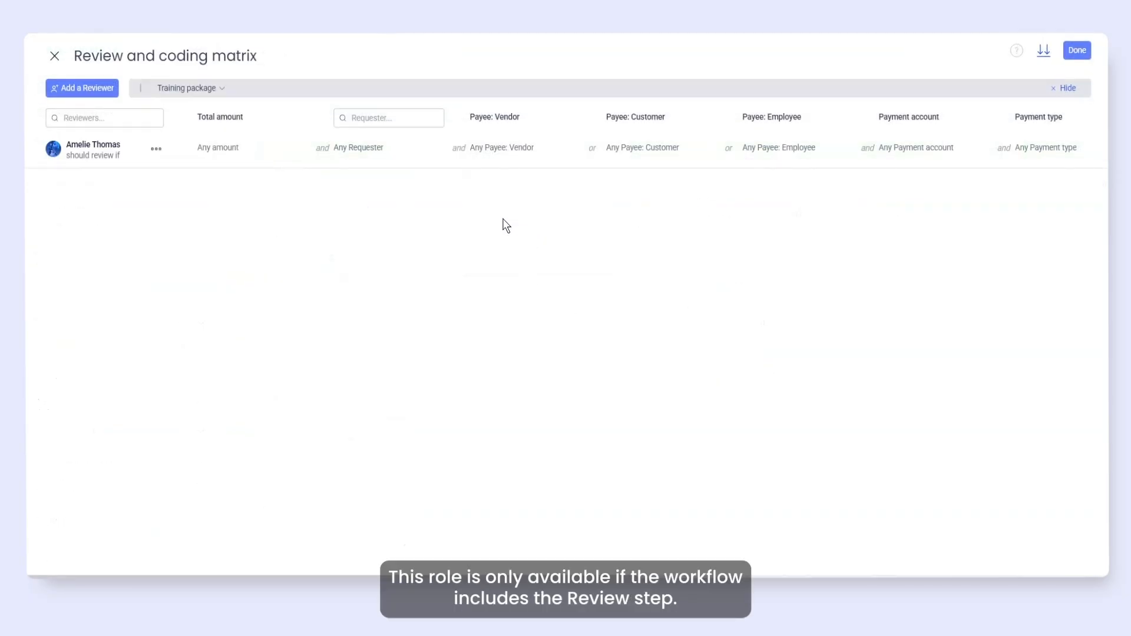
left_click(221, 150)
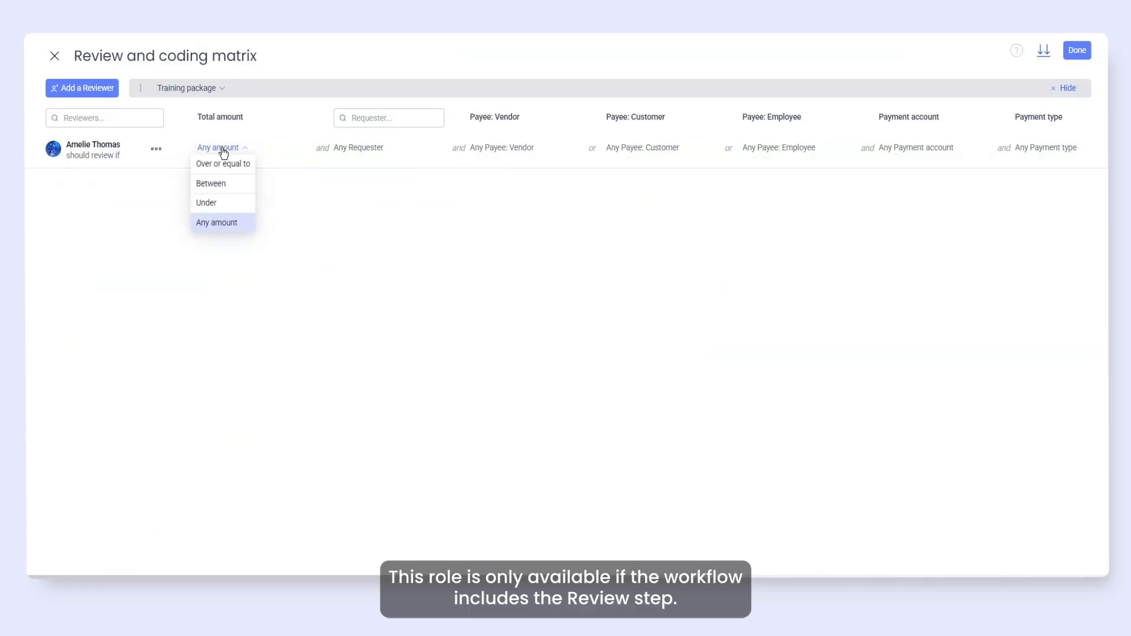
left_click(213, 167)
type("1,000")
left_click(265, 222)
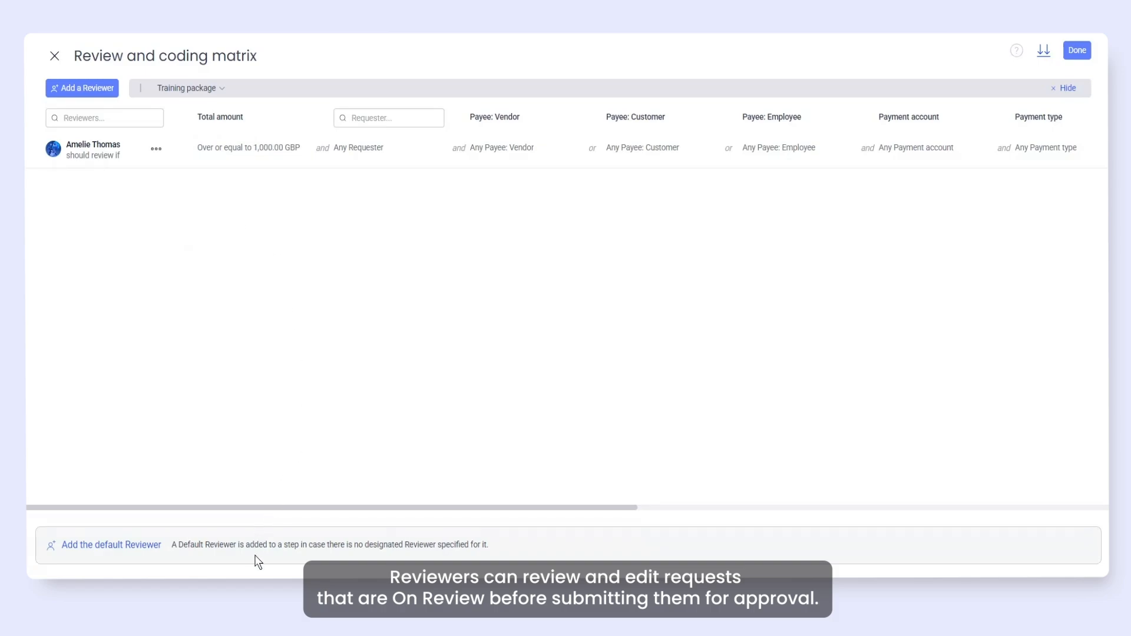
Step: Add an existing user as the Default Reviewer of the Review Step and finish the Review and coding matrix
left_click(125, 548)
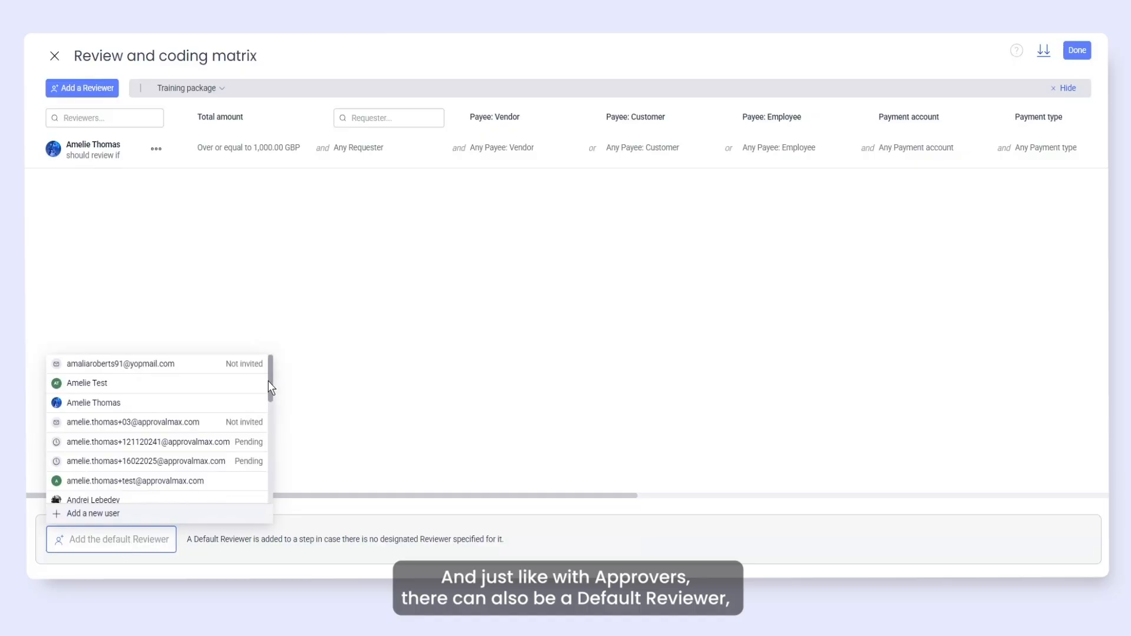
left_click_drag(270, 380, 270, 394)
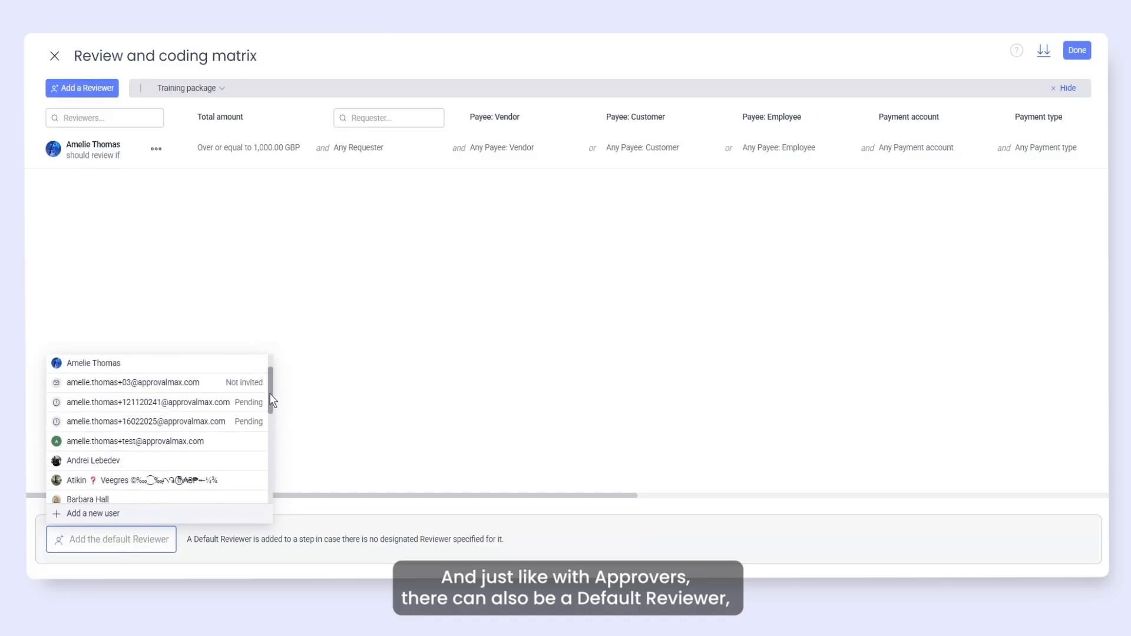
left_click(93, 500)
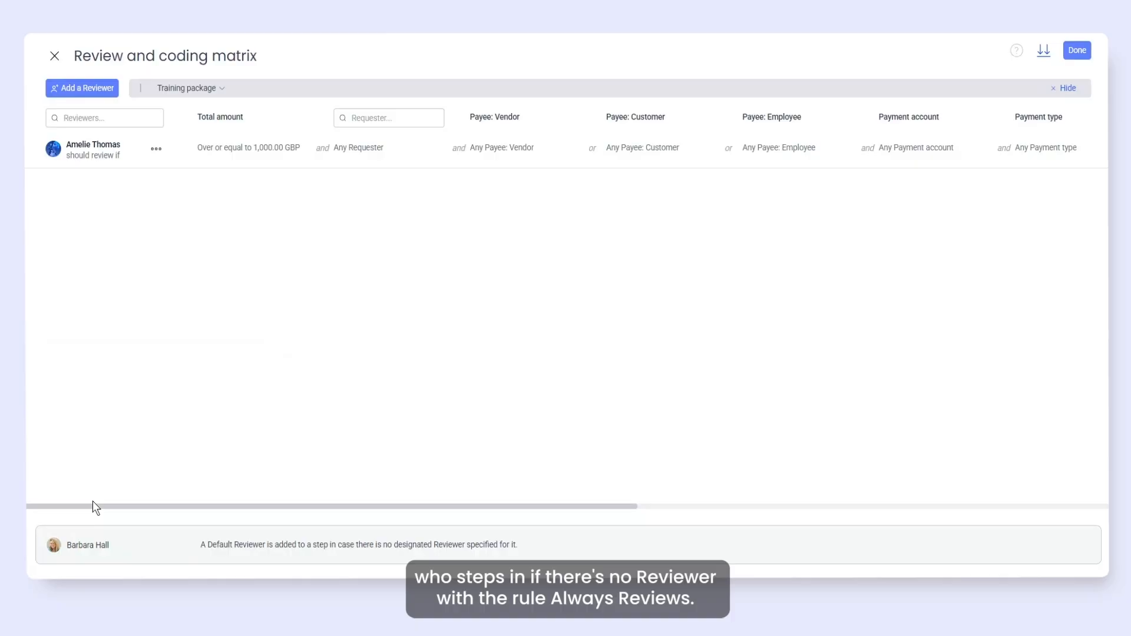
left_click(1078, 51)
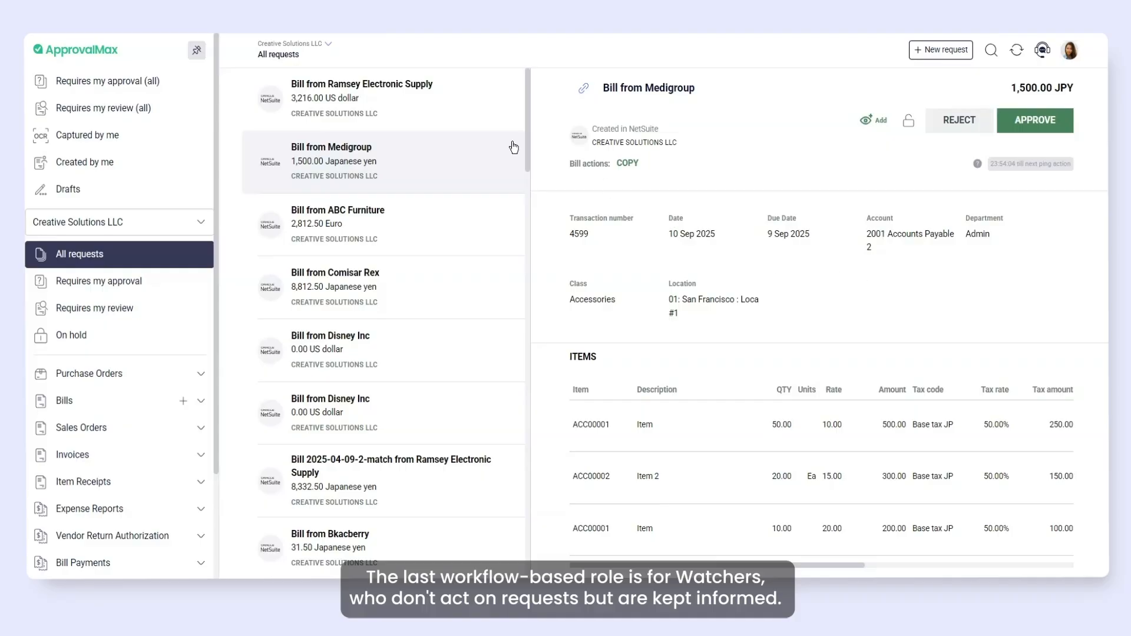
Step: Select the second listed user as a Watcher for the Creative Solutions LLC bill from Ramsey Electronic Supply
left_click(414, 118)
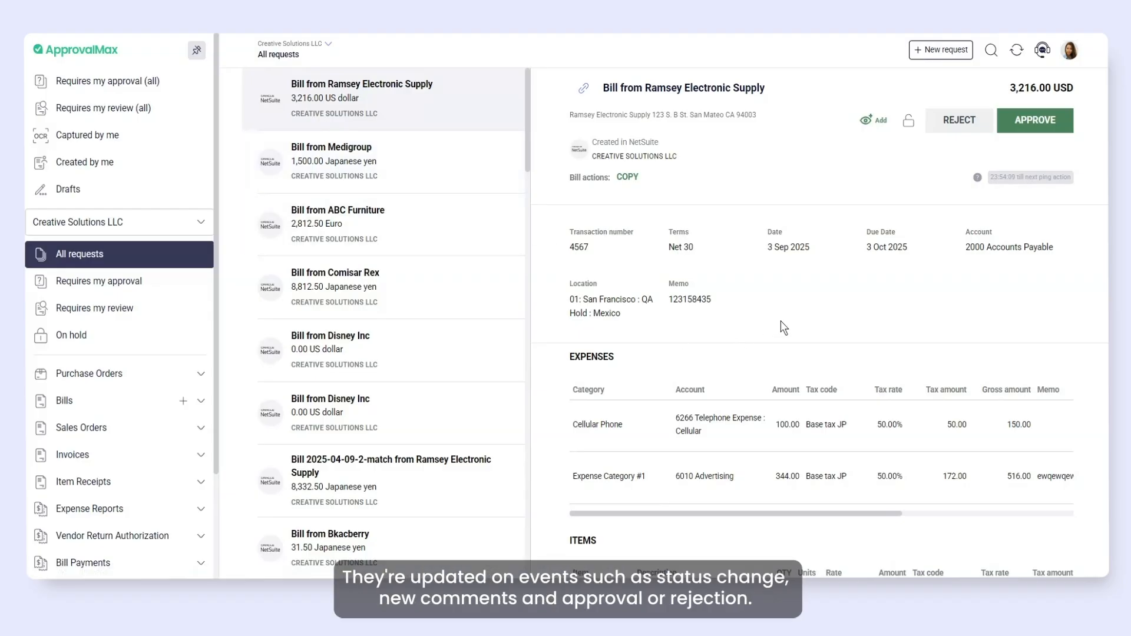
left_click(867, 129)
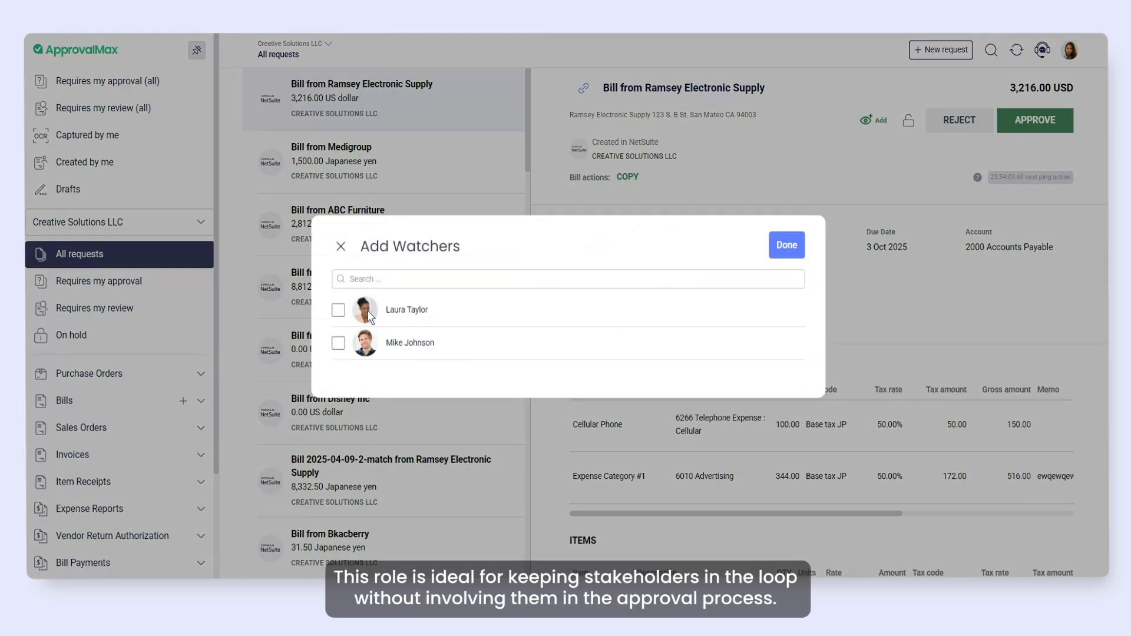
left_click(340, 345)
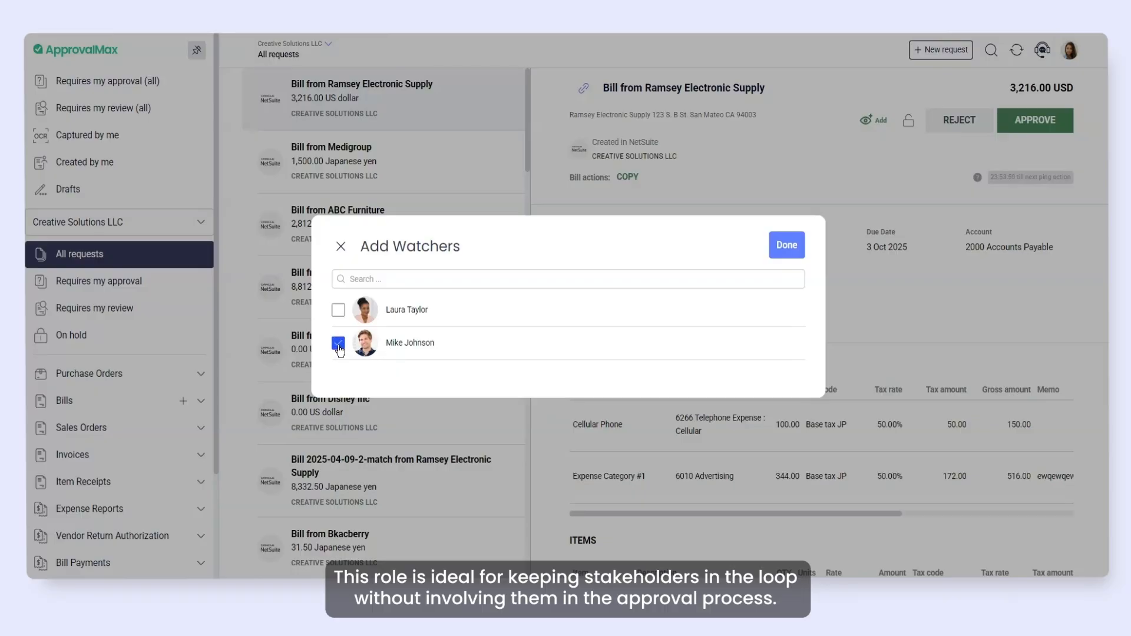